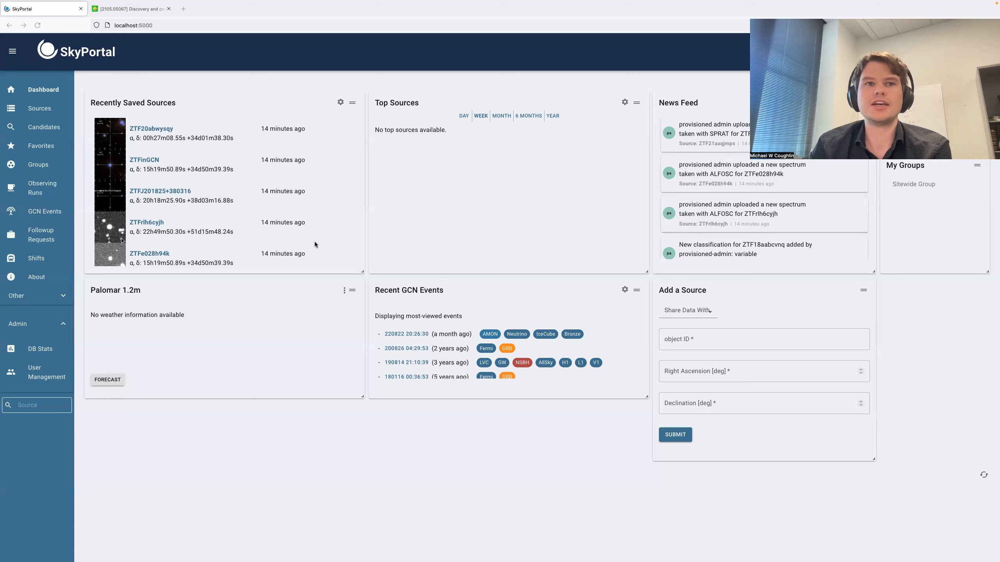
- Open the Observations page
left_click(60, 299)
scroll(48, 317, "down", 1)
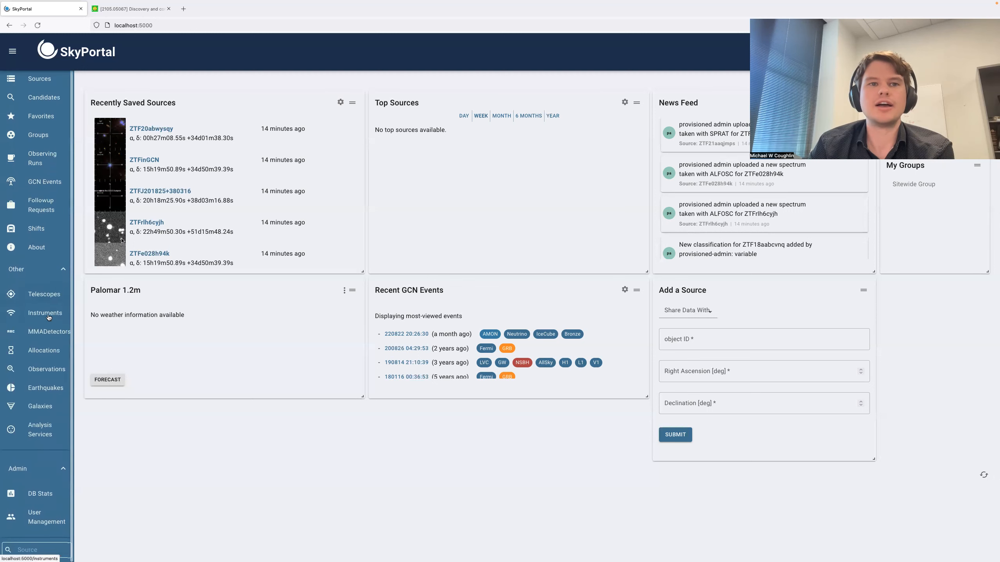
left_click(46, 369)
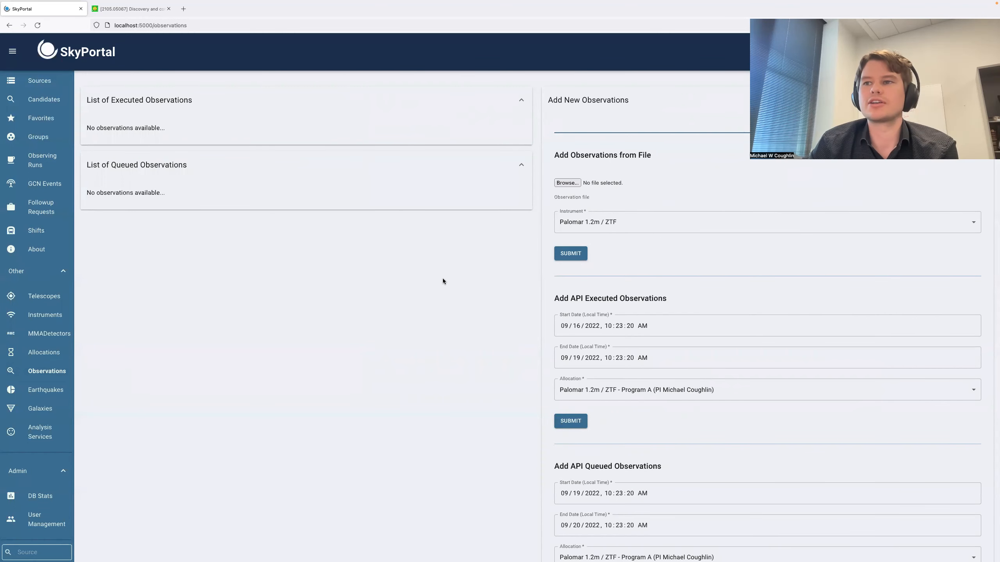
- Set the start date for the API executed observations to 08/25/2020
left_click(565, 326)
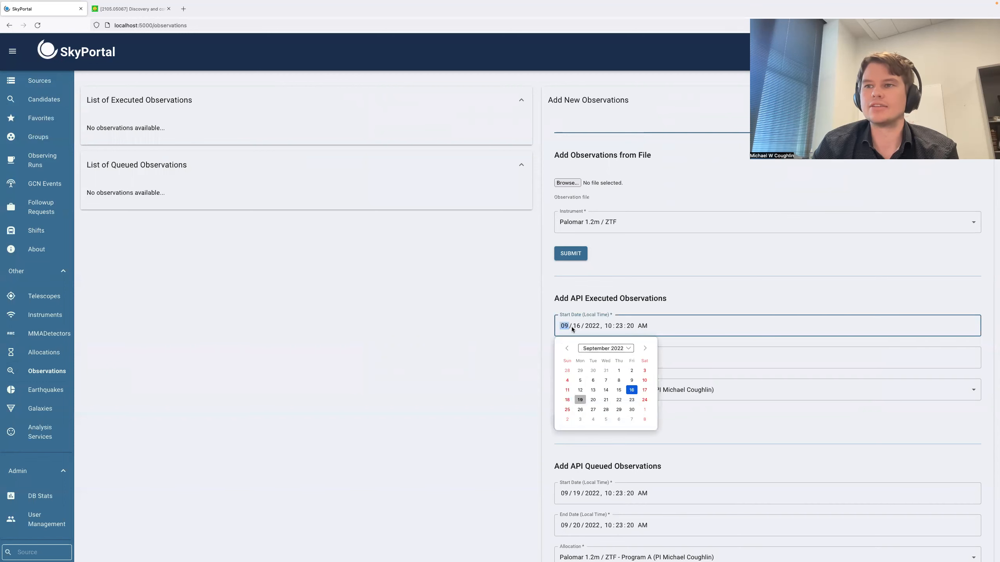
type("08")
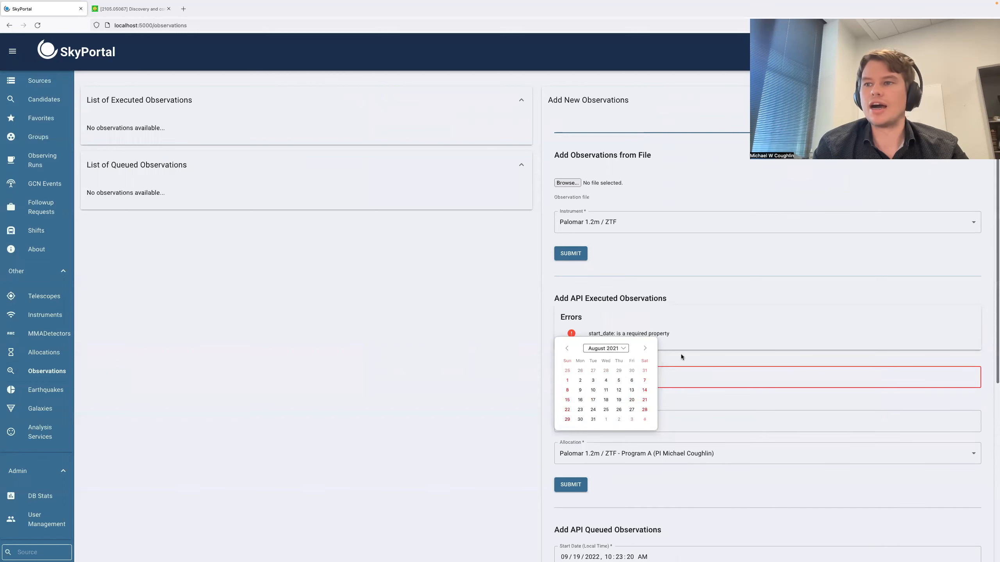
left_click(682, 358)
left_click(576, 379)
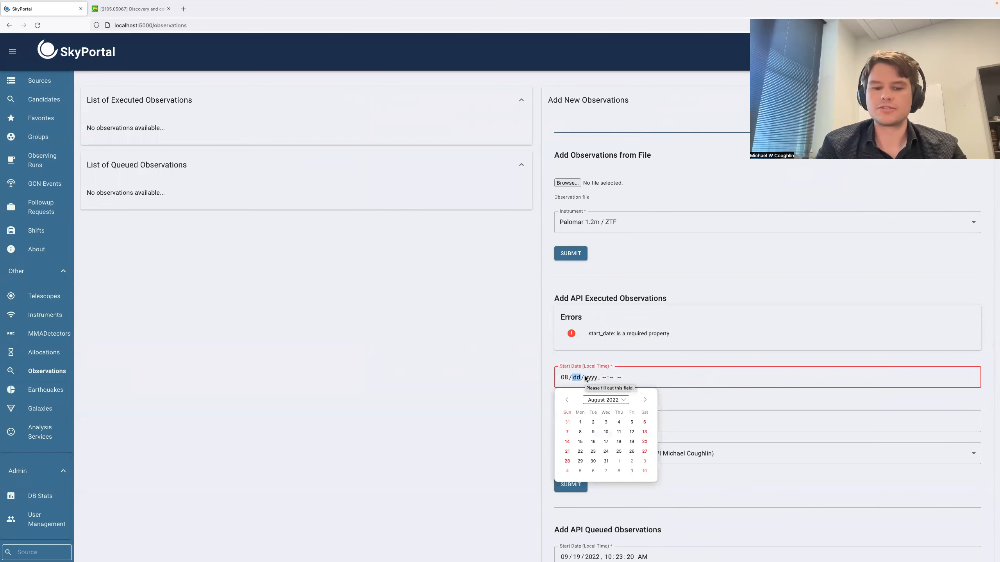
type("25 / 2020")
left_click(647, 359)
- Set the end date for the API executed observations to 09/02/2020
left_click(575, 420)
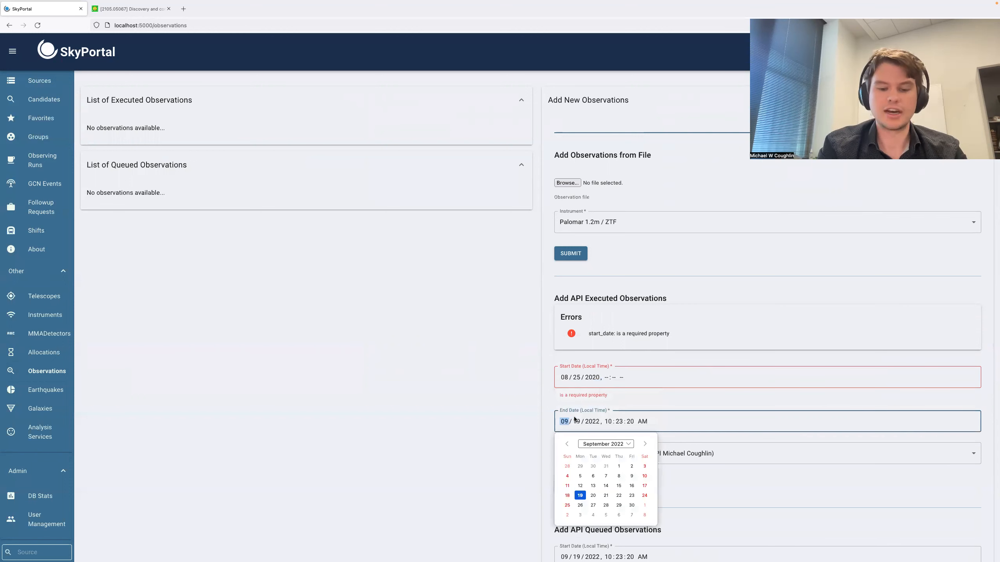
type("08")
left_click(586, 420)
left_click(577, 436)
key("shift+Tab")
type("09 / ")
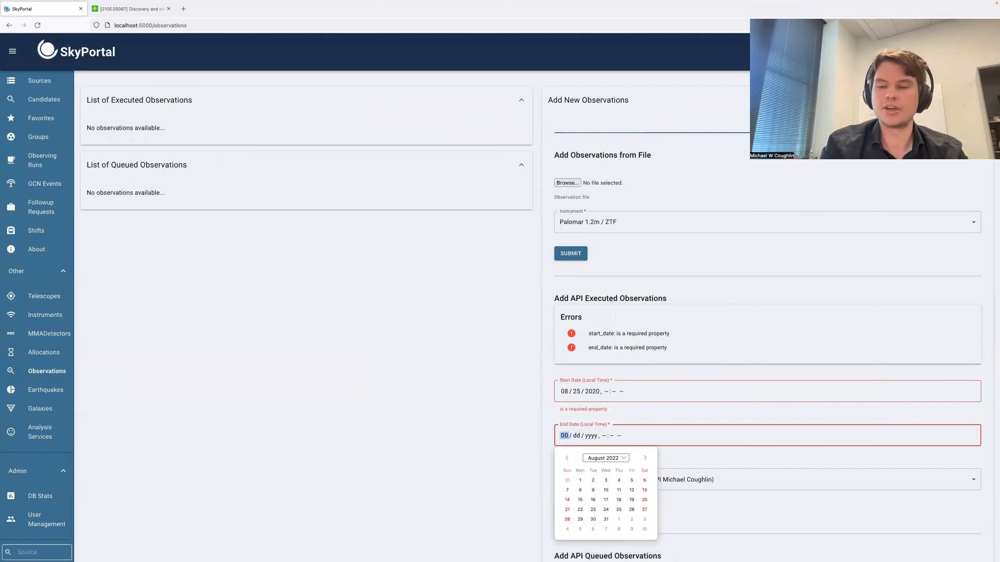
type("02 / 2020")
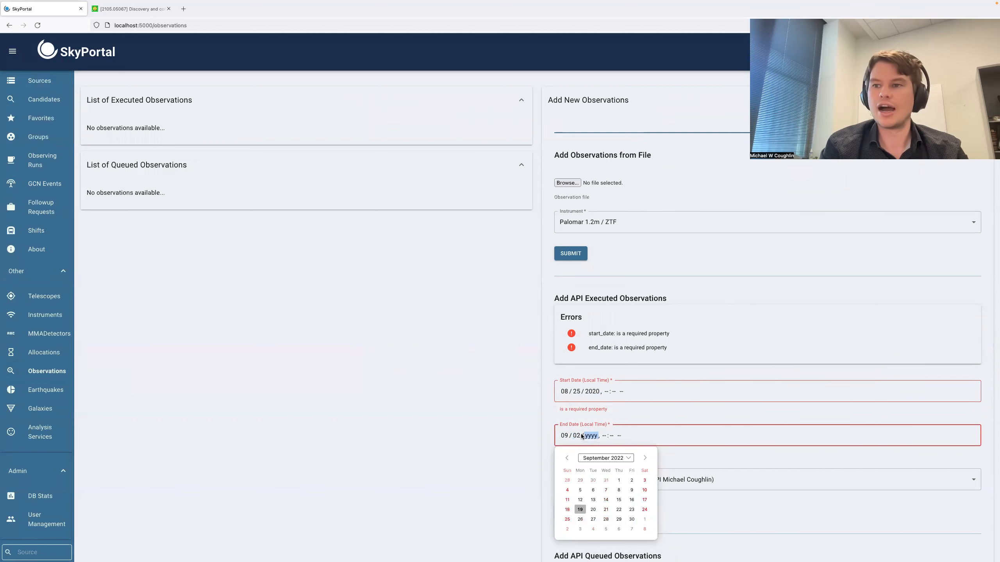
left_click(621, 417)
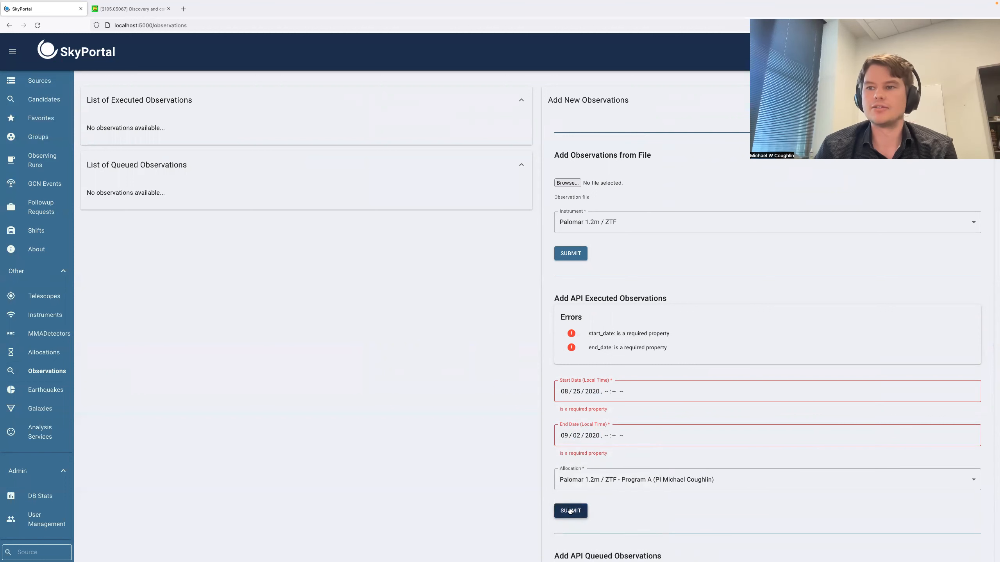
- Set both the start and end times to 12:00 PM and submit the API executed observations request
left_click(569, 510)
left_click(607, 392)
type("1200")
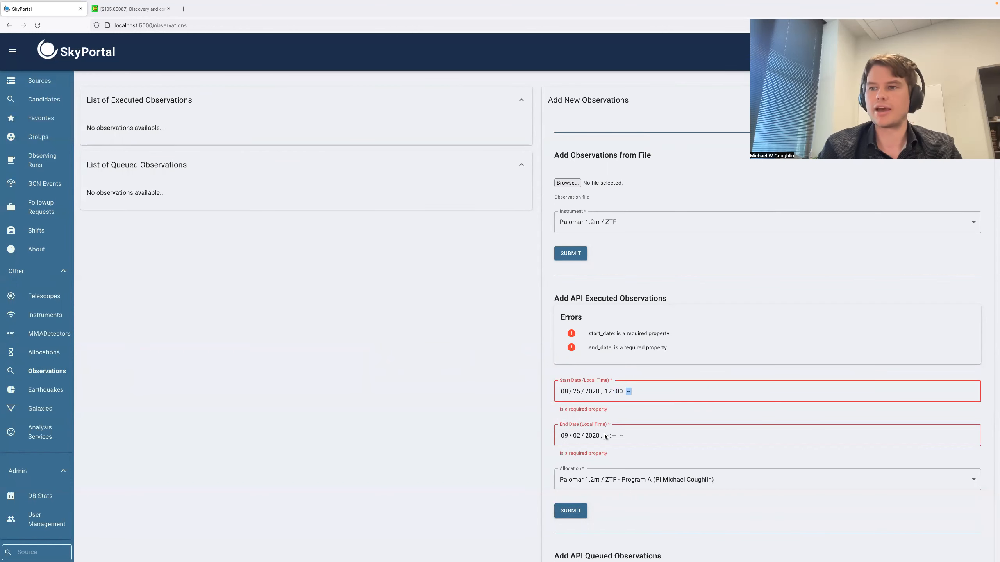
type("p")
left_click(607, 409)
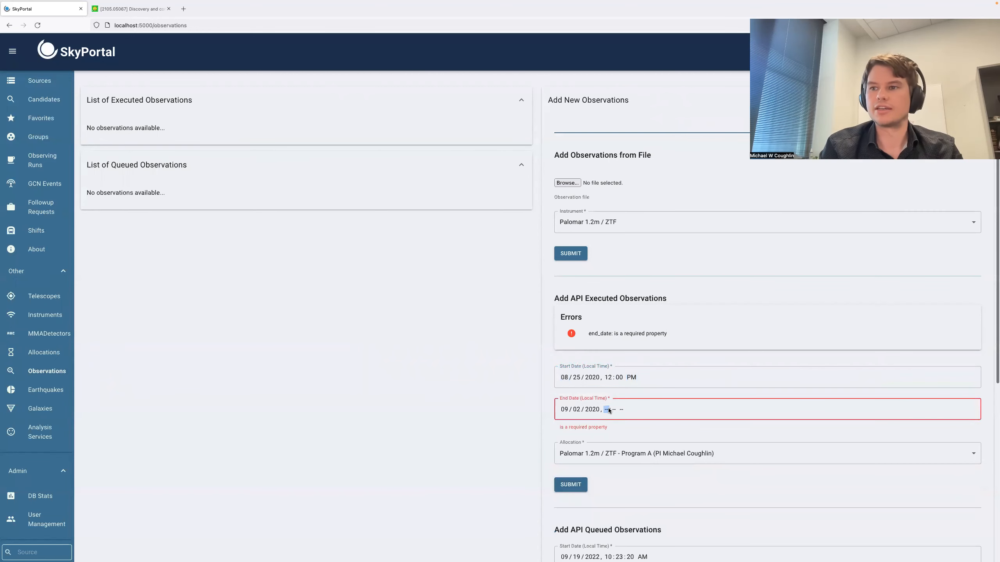
type("1")
type("200p")
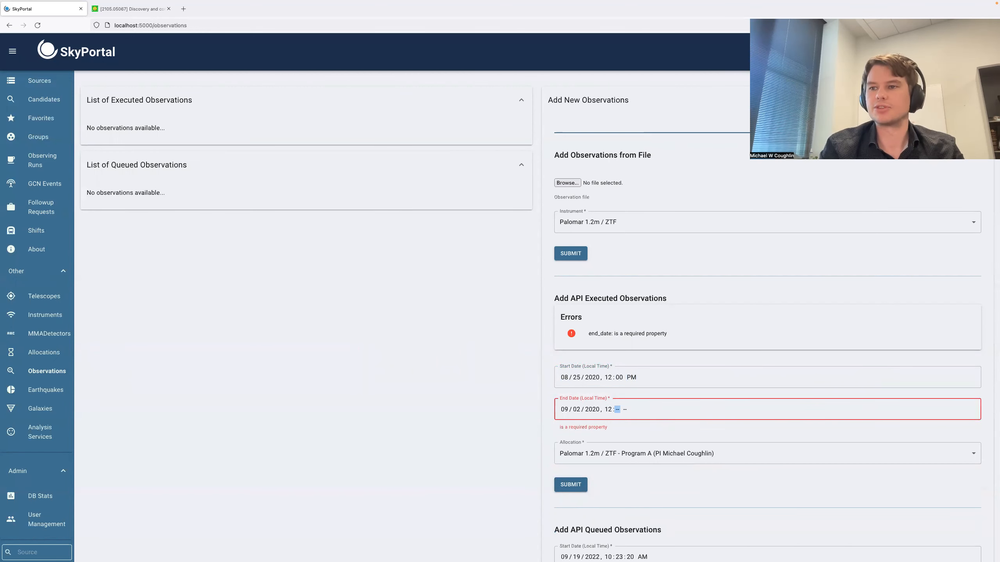
left_click(571, 421)
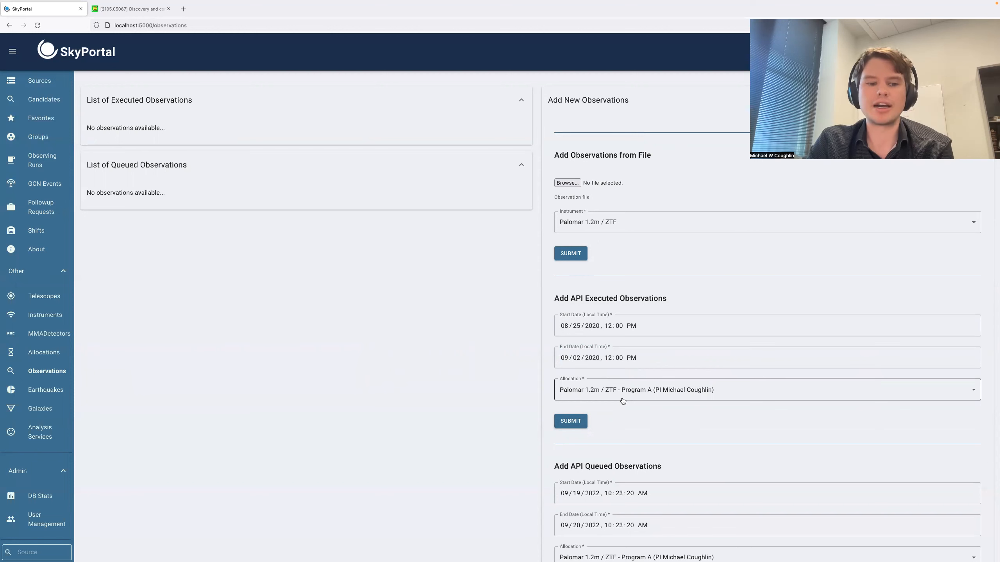
- Open the Fermi GRB event 2020-08-26T04:29:53 from the GCN Events list
scroll(622, 401, "down", 3)
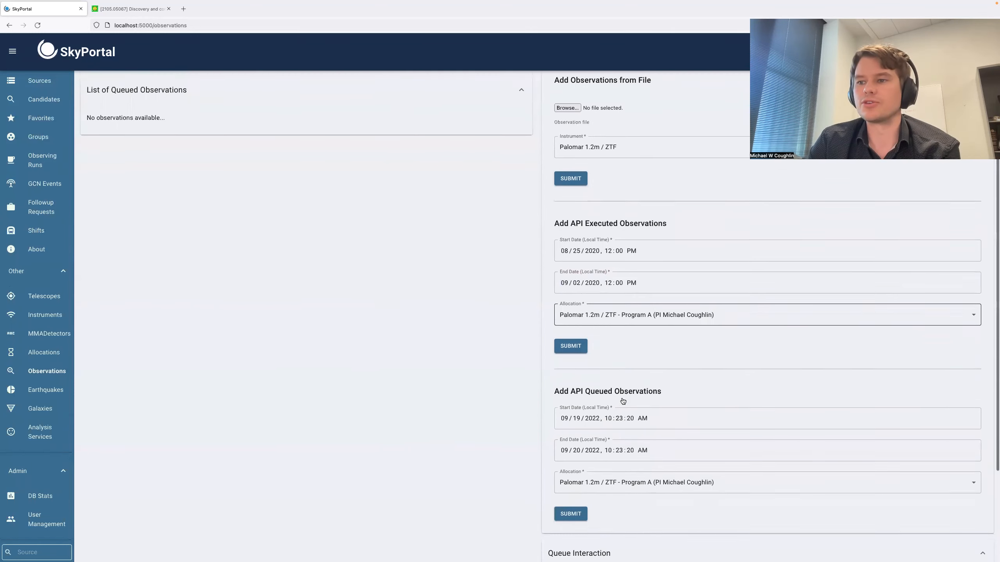
scroll(622, 401, "up", 3)
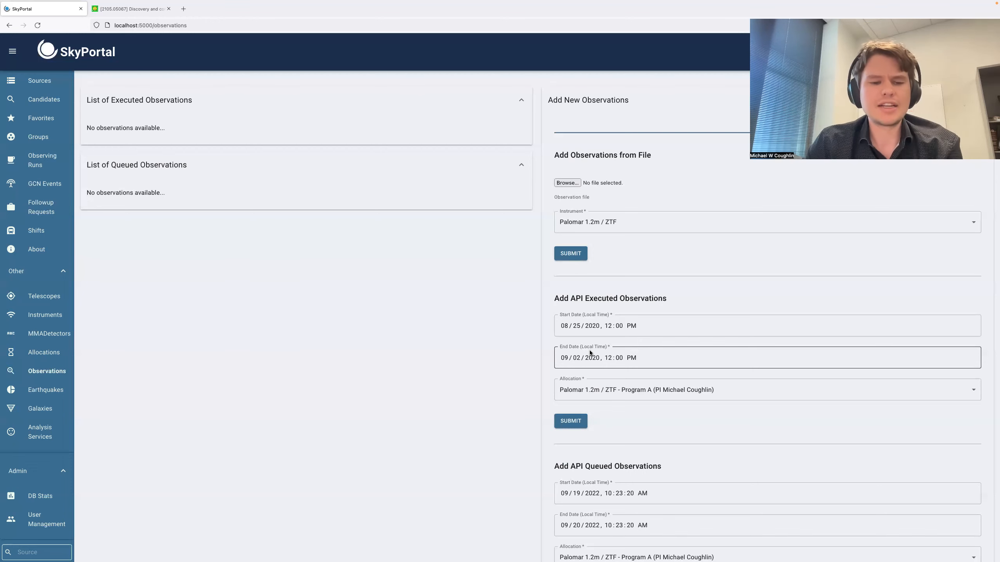
scroll(52, 170, "up", 1)
scroll(52, 170, "up", 2)
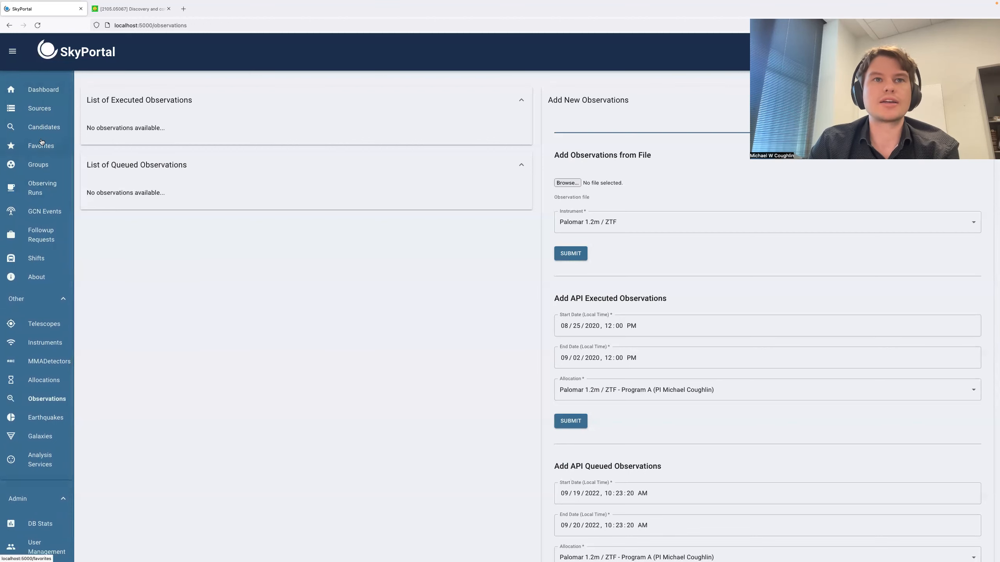
left_click(34, 209)
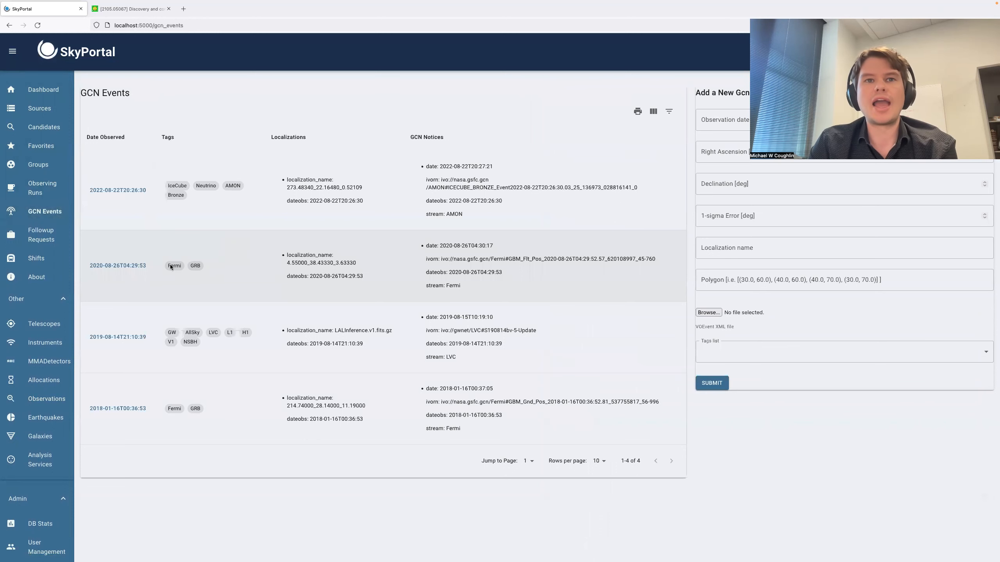
left_click(129, 266)
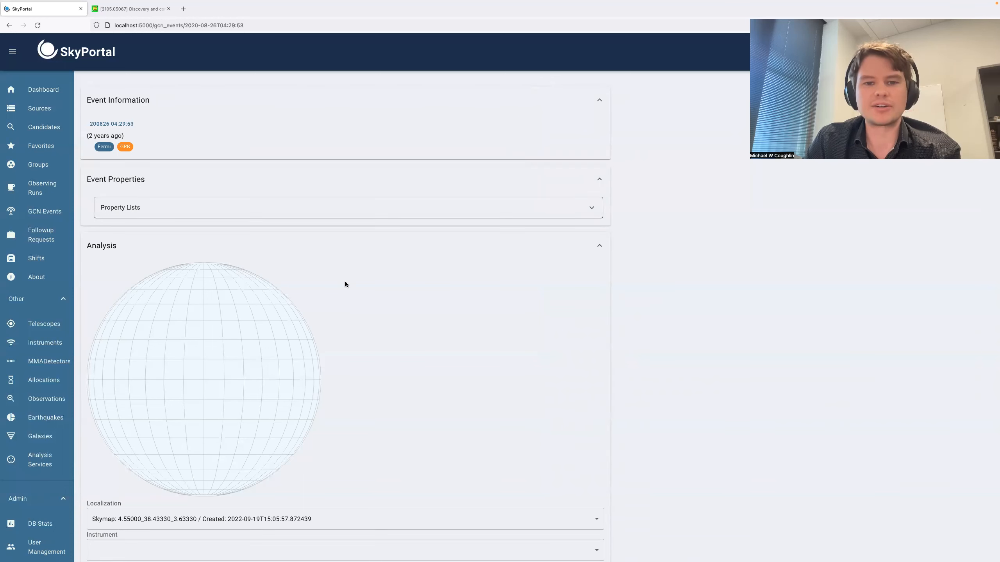
- Display the localization on the sky map in the event's Analysis section
scroll(345, 282, "down", 6)
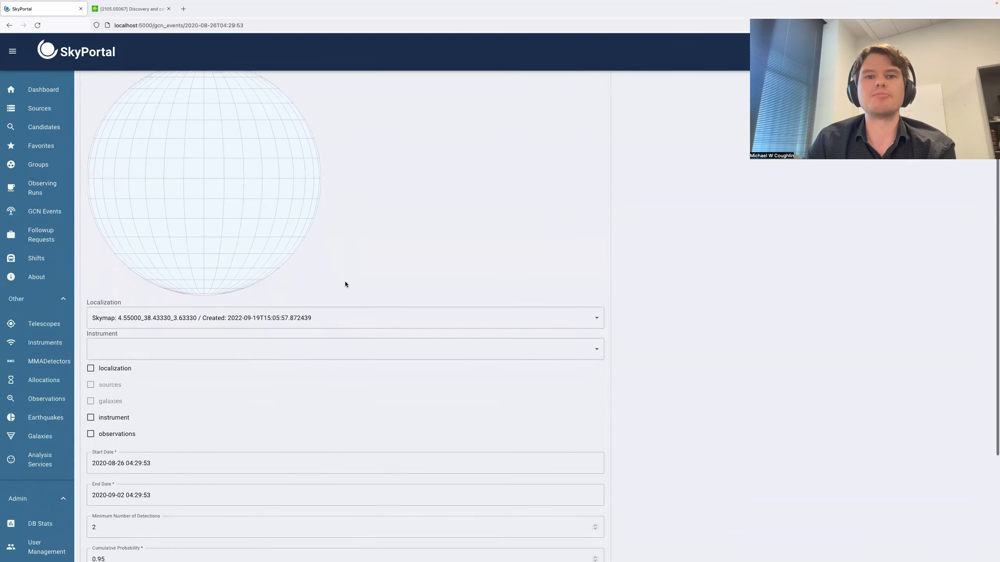
scroll(310, 334, "down", 1)
scroll(277, 358, "up", 5)
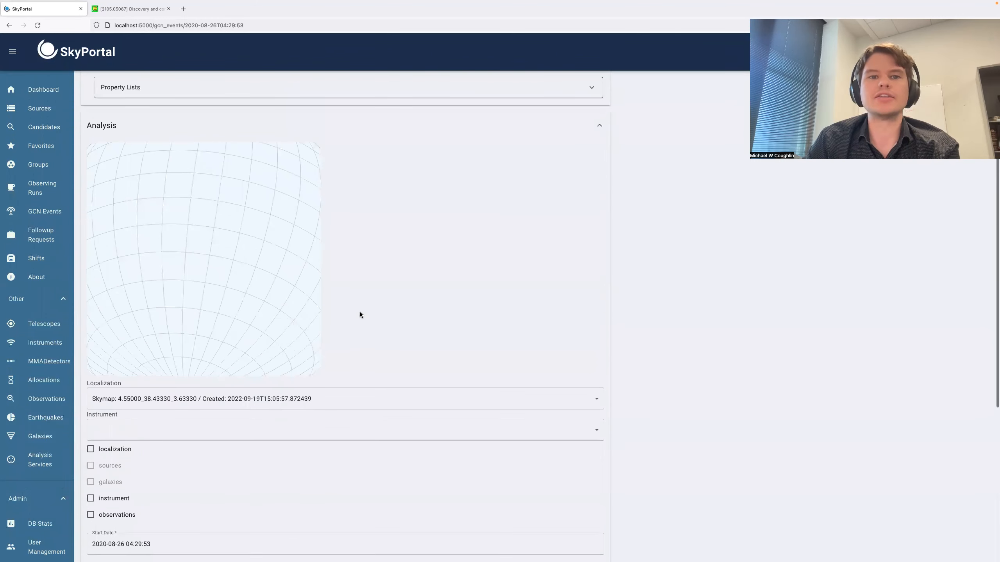
scroll(360, 314, "down", 2)
left_click(91, 398)
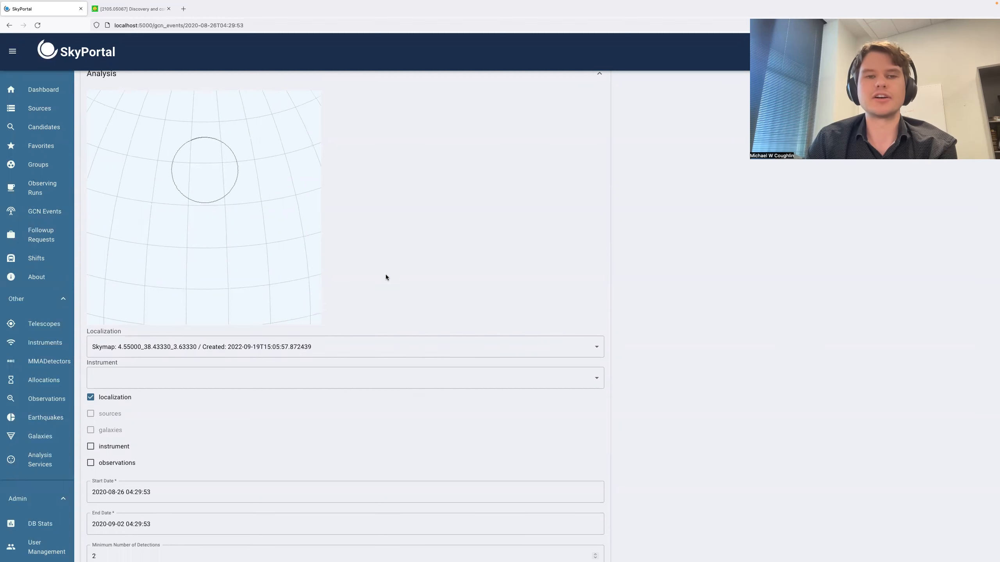
- Submit a catalog query for the event using the ZTF Kowalski catalog and close the query dialog
scroll(386, 274, "down", 5)
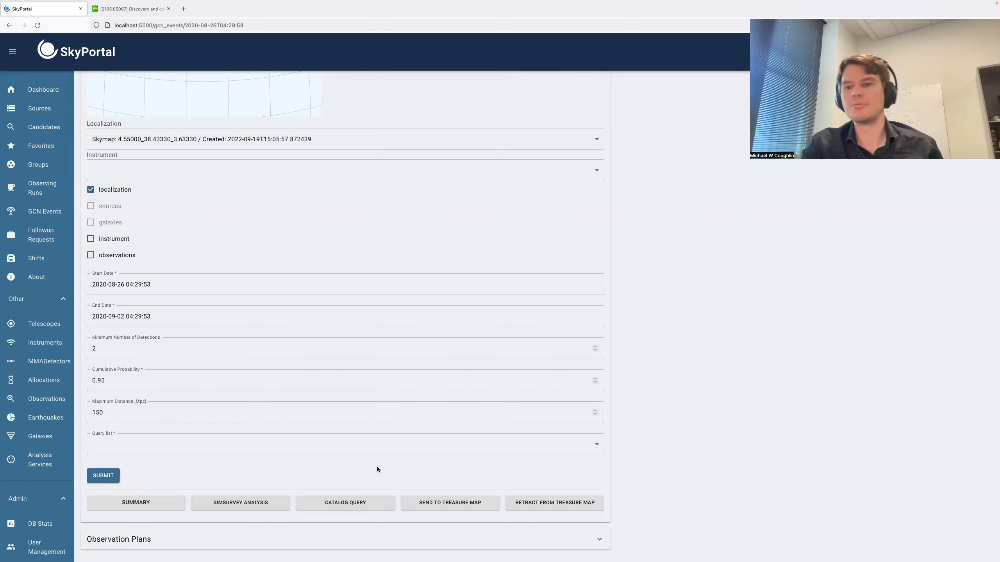
left_click(371, 506)
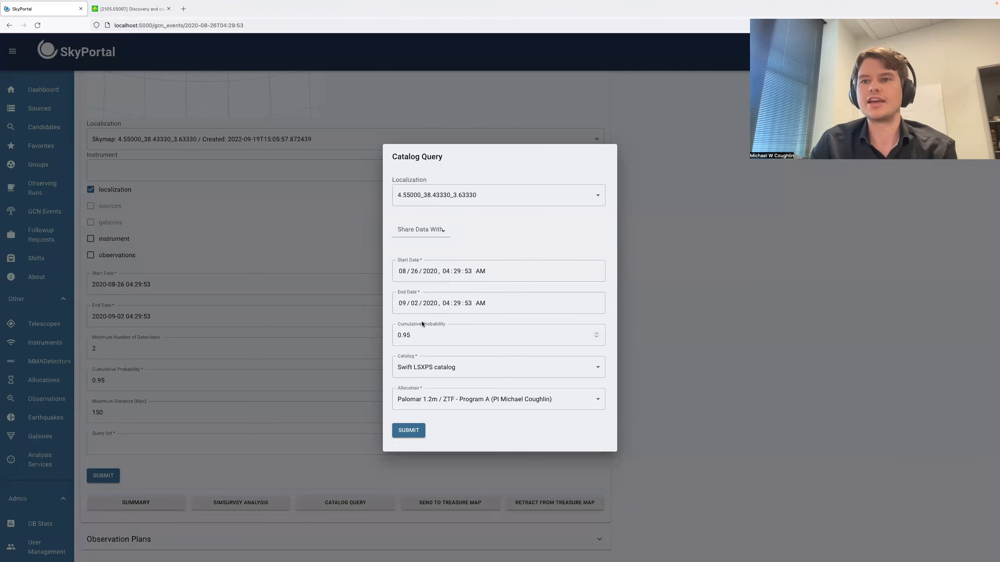
left_click(428, 367)
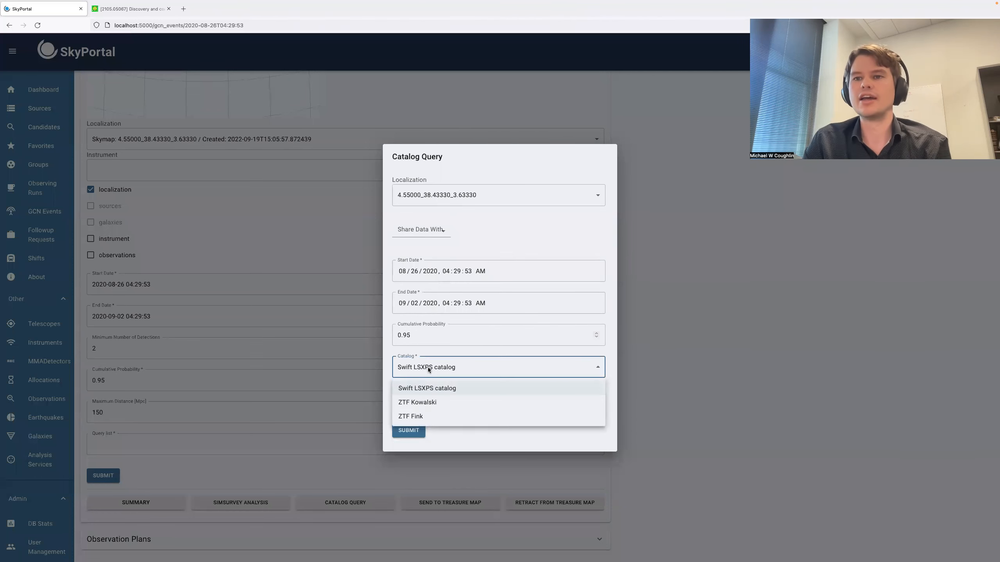
left_click(431, 406)
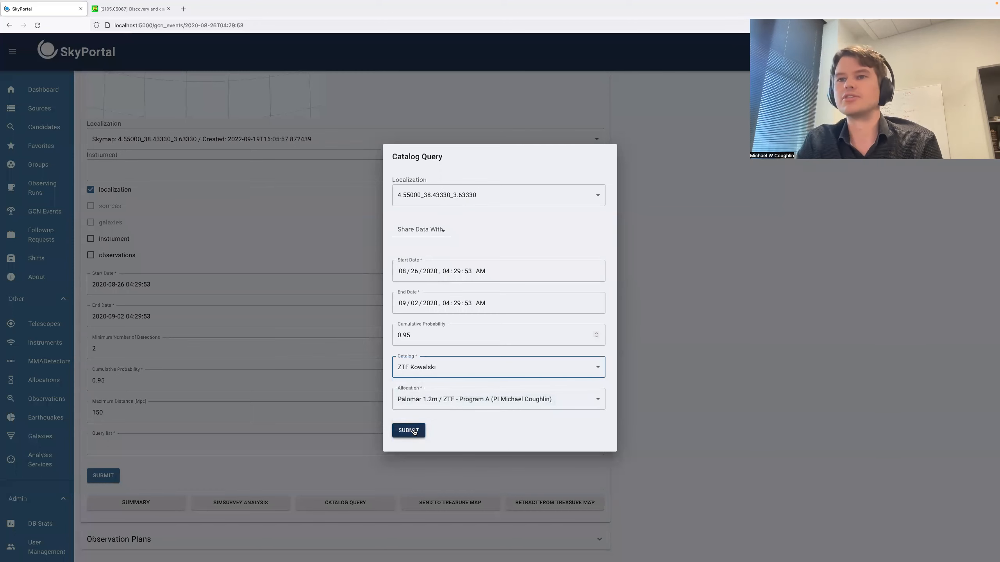
left_click(414, 432)
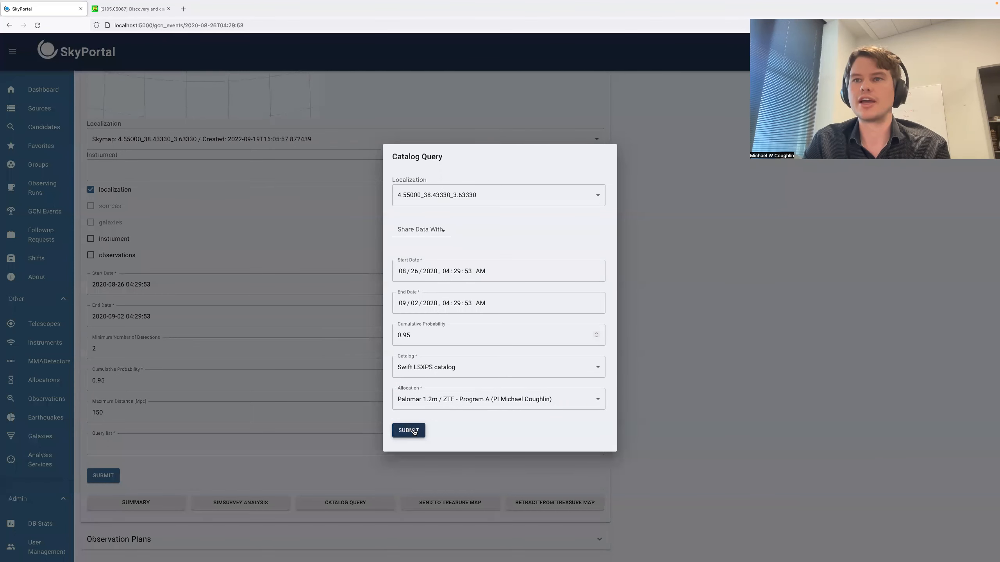
left_click(243, 243)
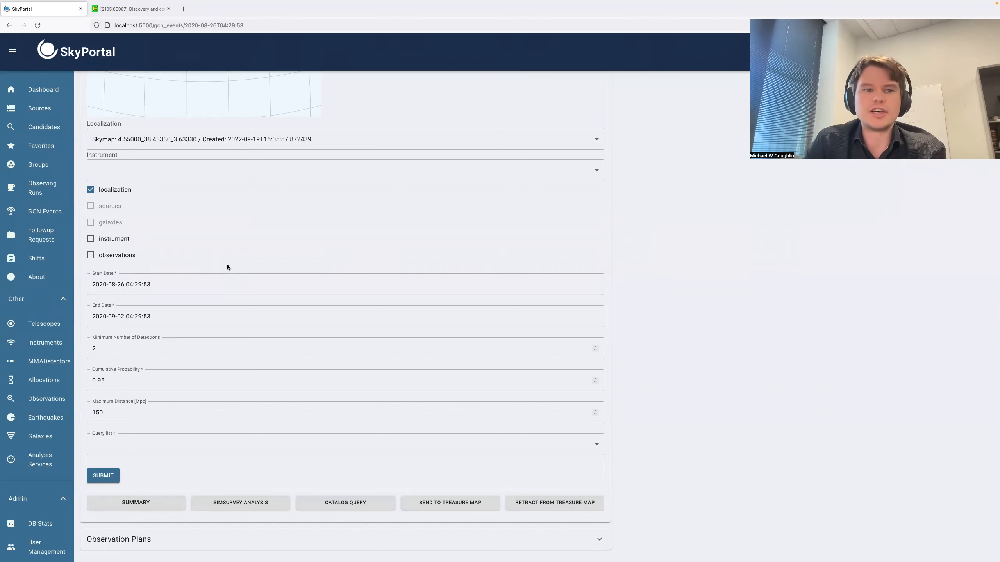
- Reload the event page and check the status and payload of the submitted catalog query requests
scroll(364, 264, "up", 5)
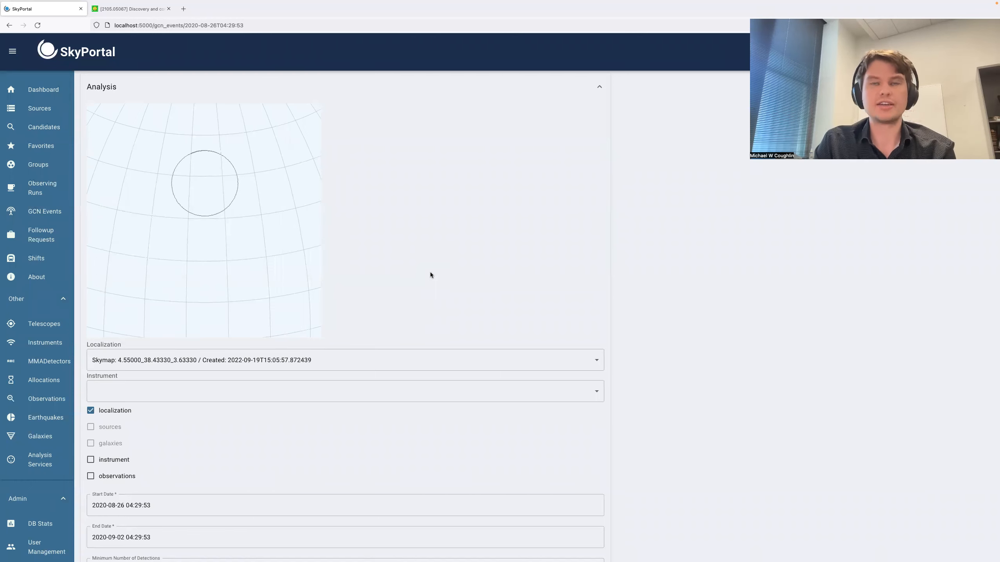
left_click(278, 25)
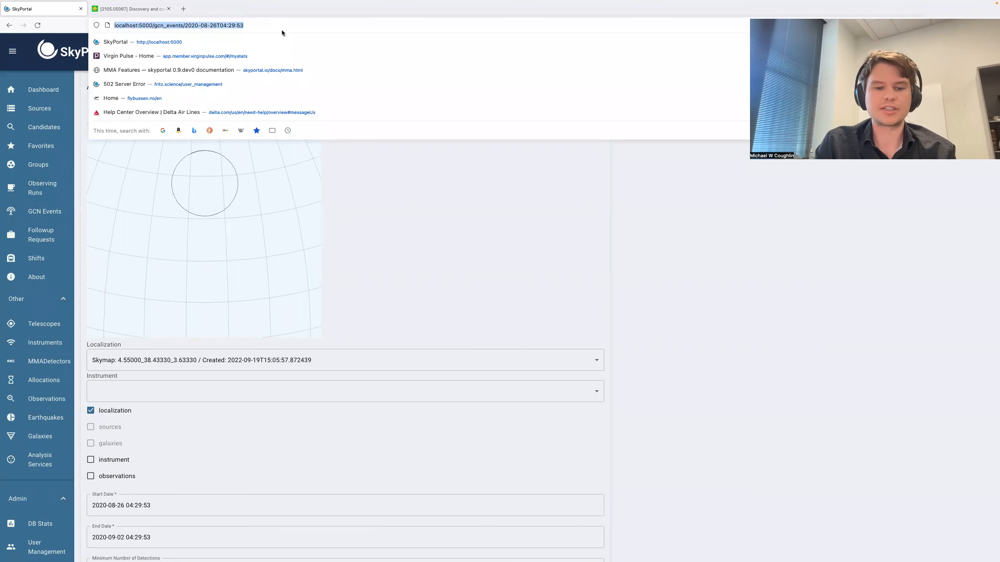
key("Return")
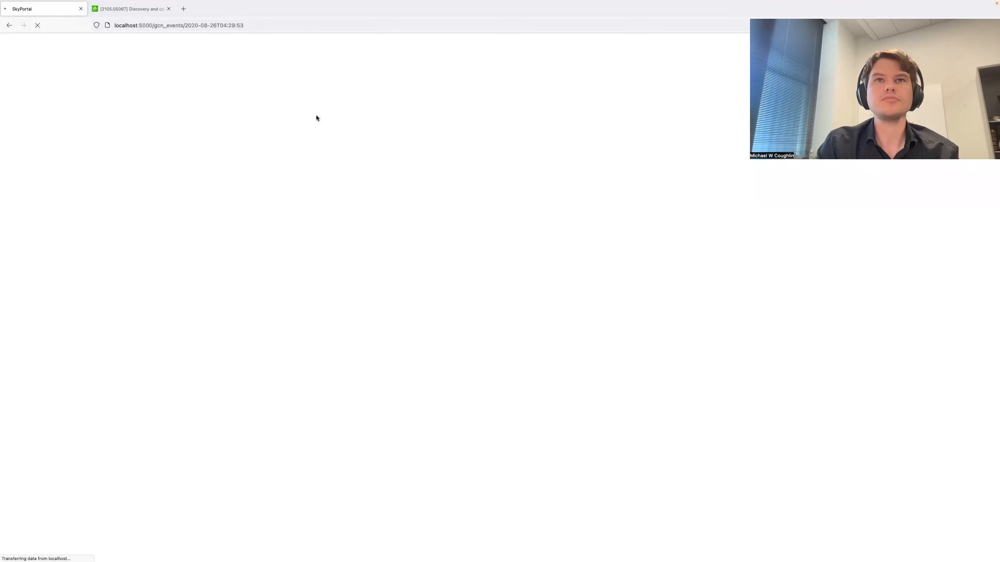
scroll(420, 276, "down", 10)
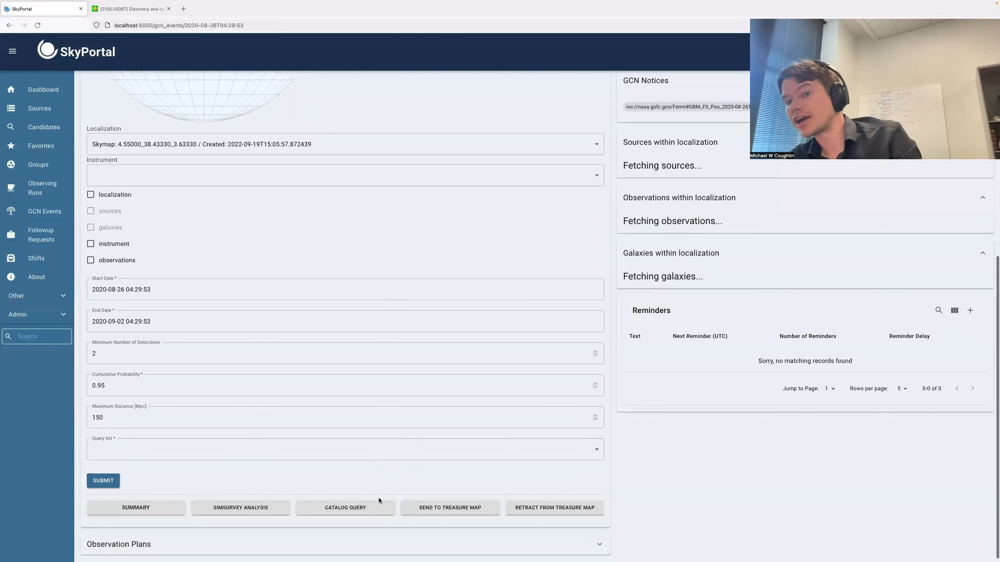
left_click(345, 508)
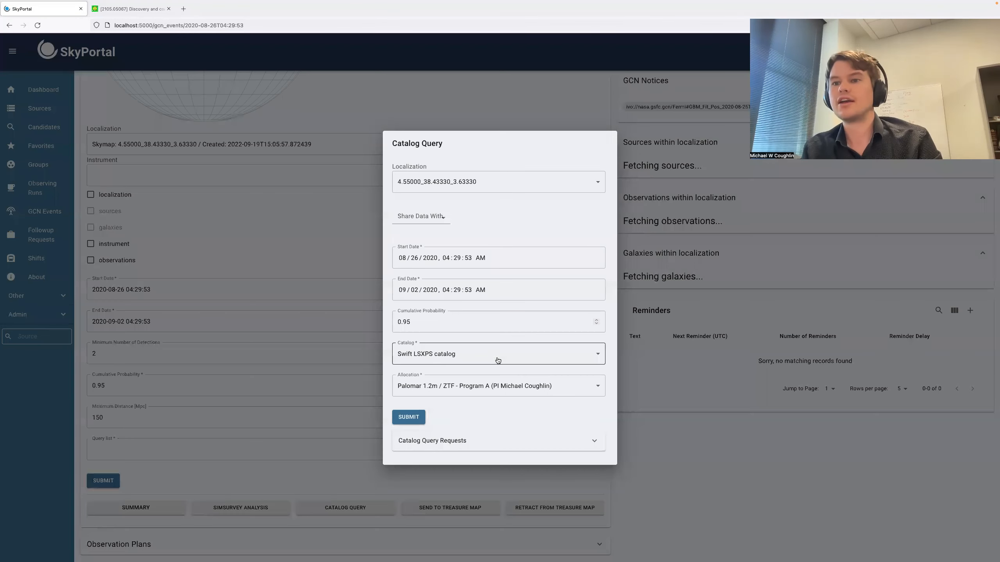
left_click(462, 439)
scroll(456, 454, "right", 5)
scroll(451, 454, "left", 5)
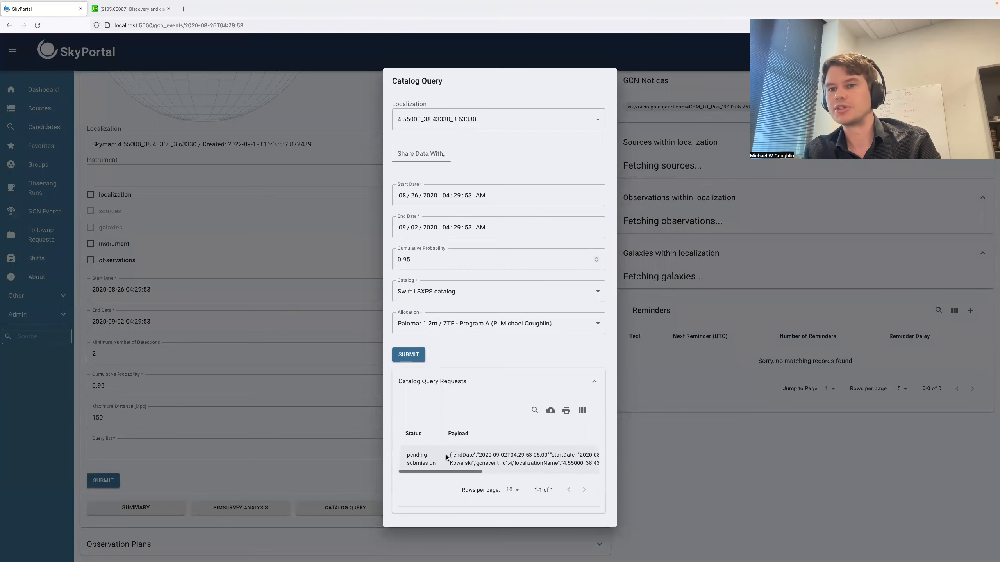
left_click(307, 264)
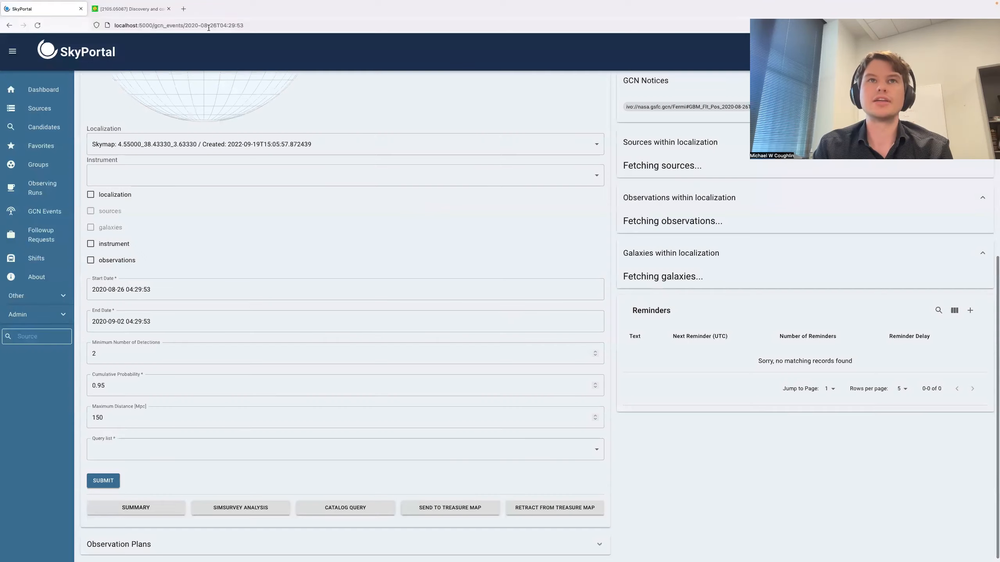
key("super+r")
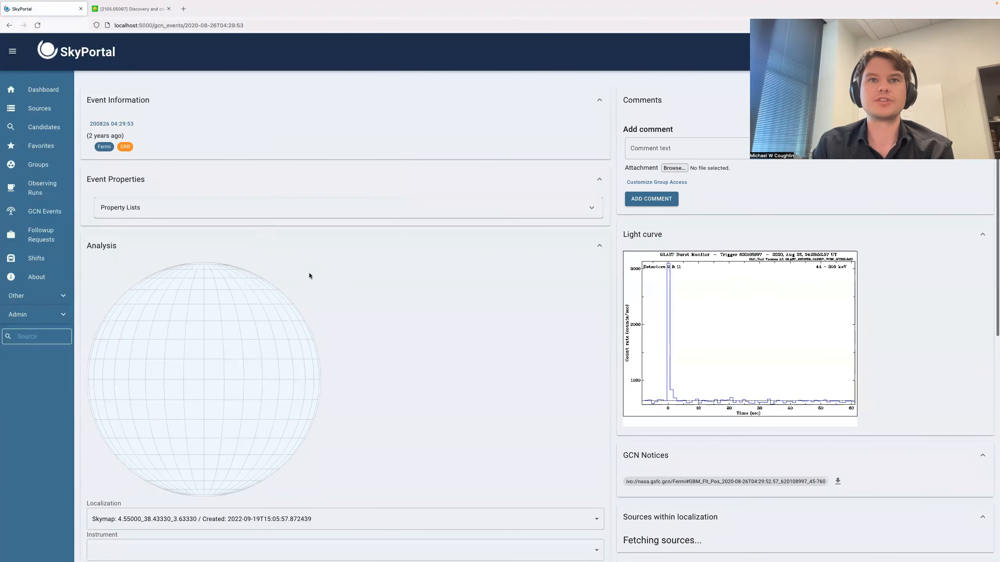
- Turn on the localization overlay for the event's sky map
scroll(324, 288, "down", 8)
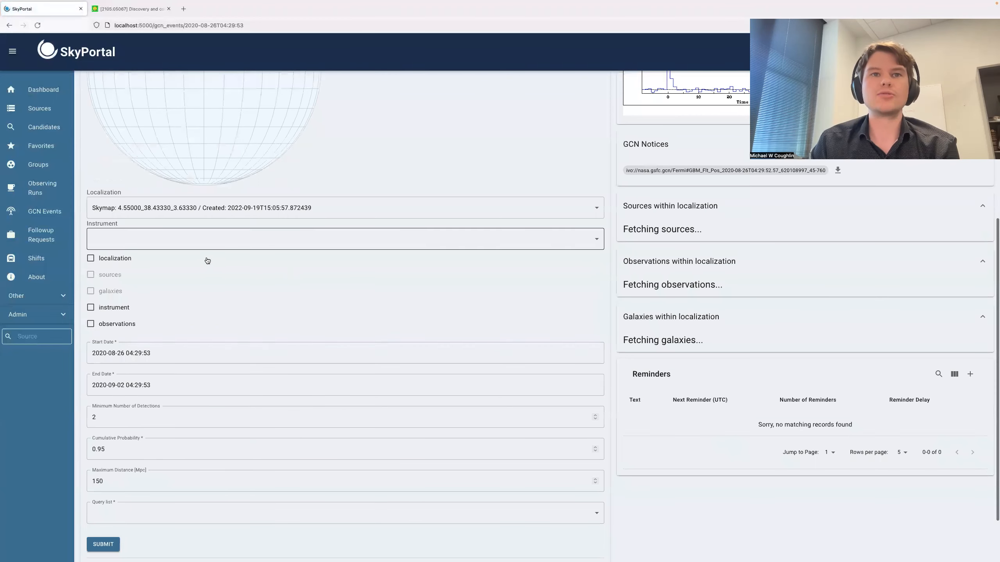
left_click(118, 261)
scroll(153, 332, "up", 1)
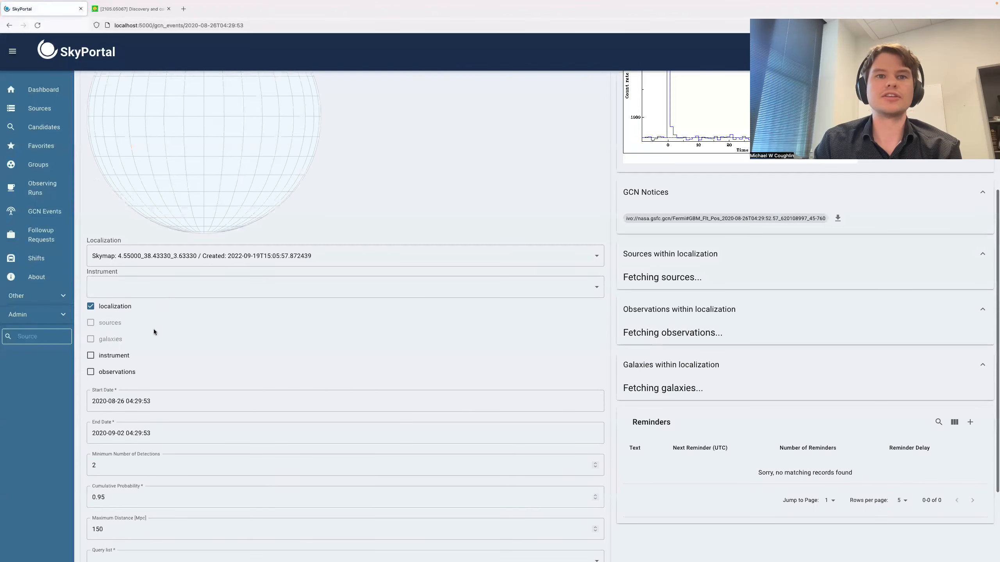
- Query the sources within the localization with the default dates and 0.95 cumulative probability, and look through the resulting table
scroll(154, 332, "down", 3)
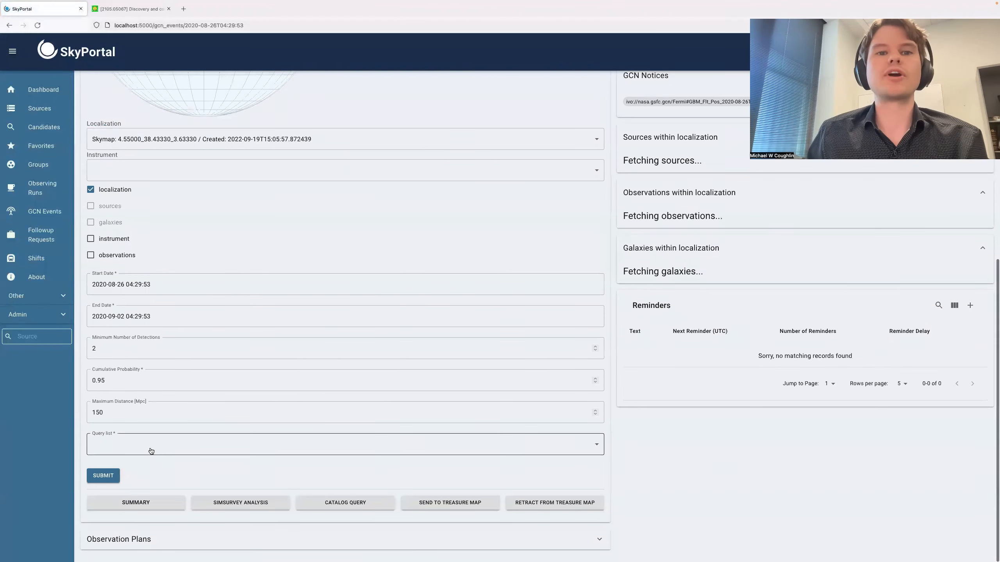
left_click(151, 447)
left_click(113, 466)
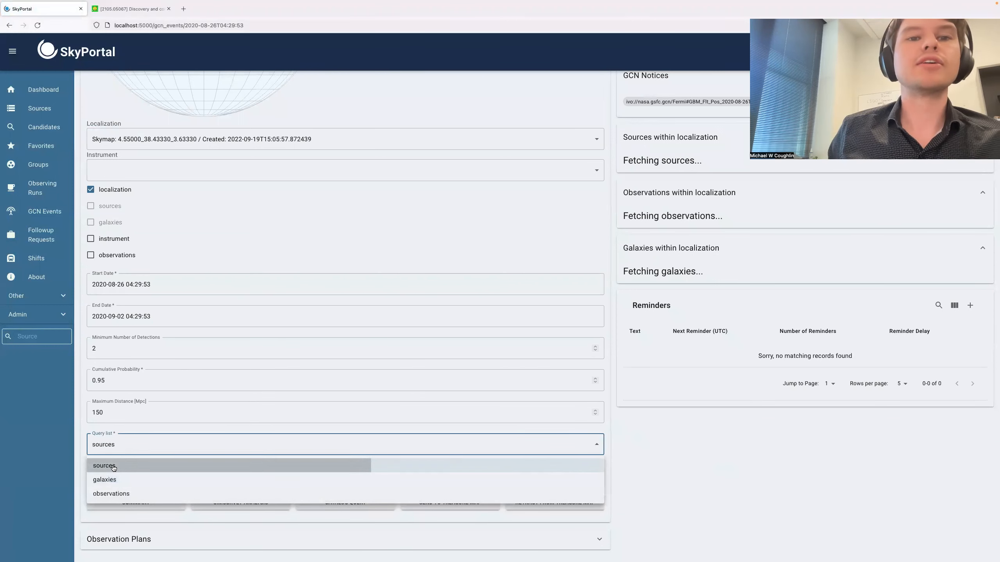
left_click(338, 260)
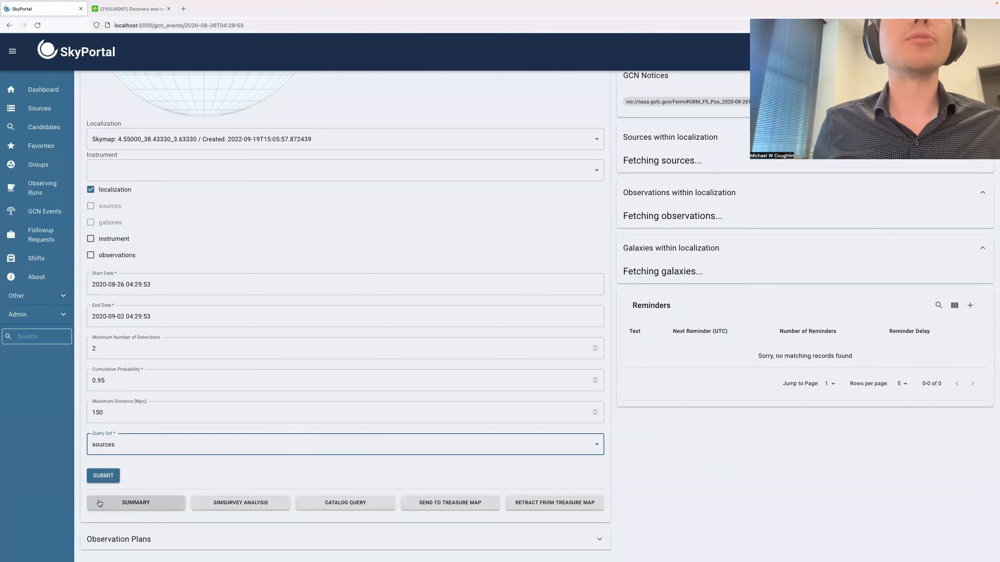
left_click(99, 476)
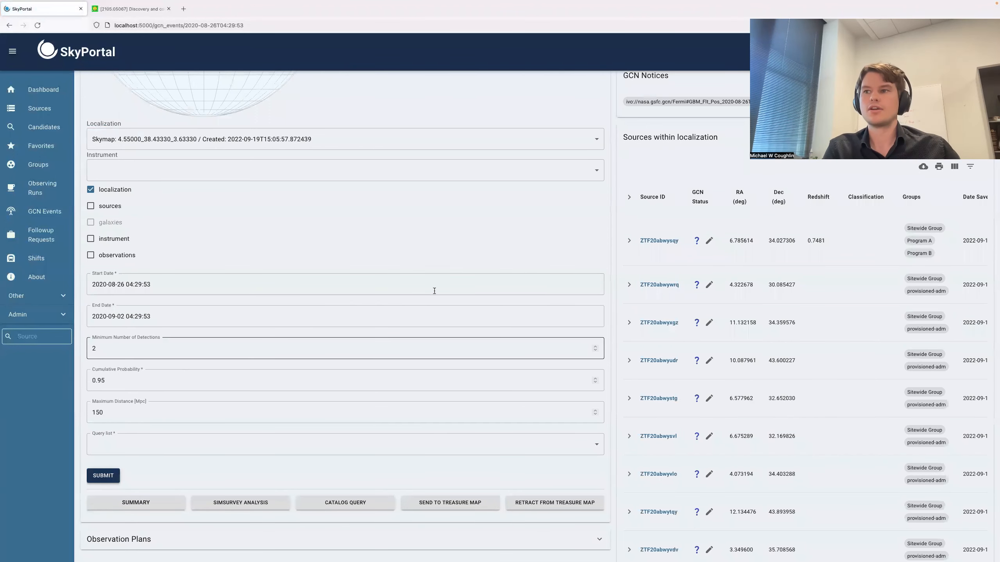
scroll(690, 347, "down", 2)
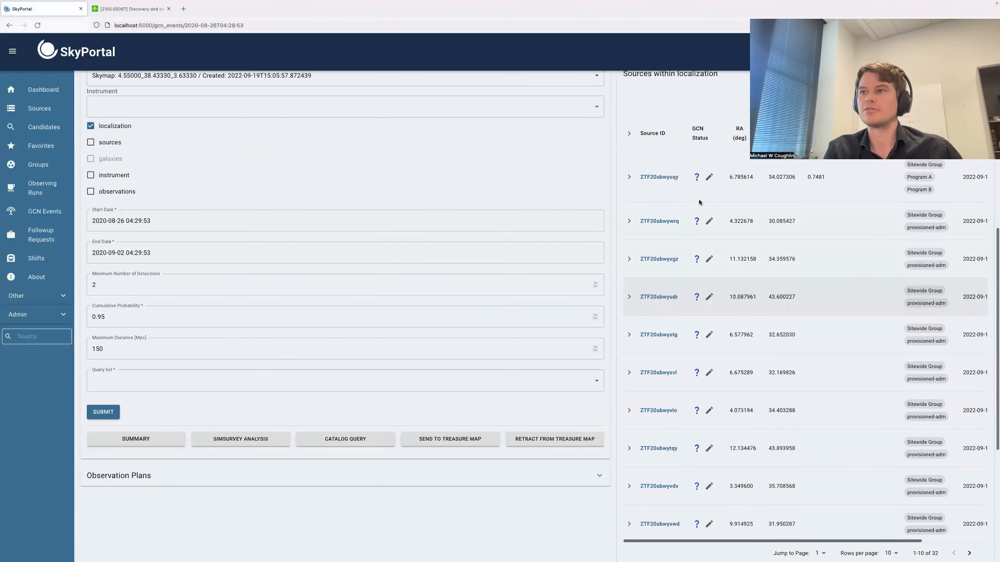
scroll(705, 240, "up", 1)
scroll(710, 246, "down", 1)
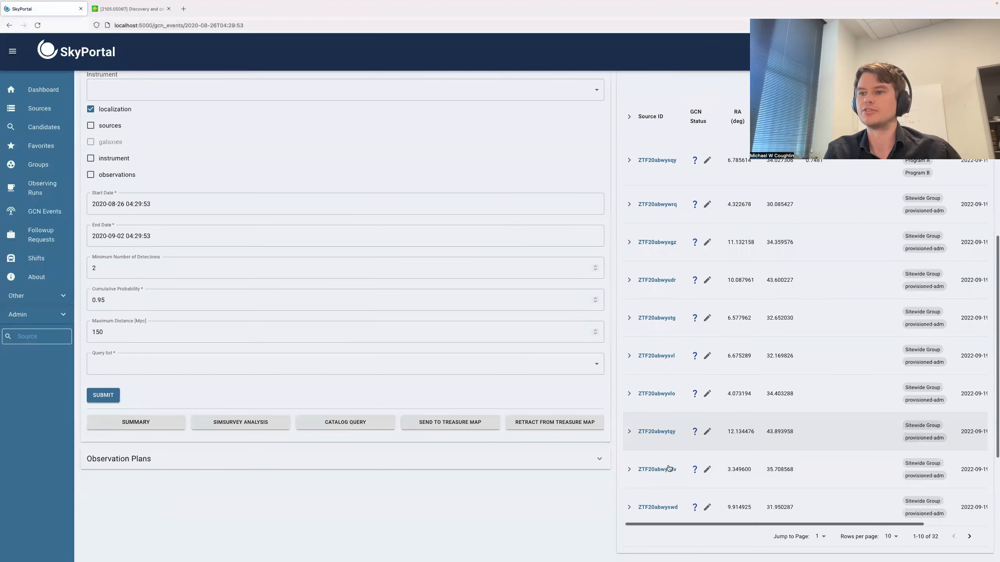
scroll(666, 454, "up", 1)
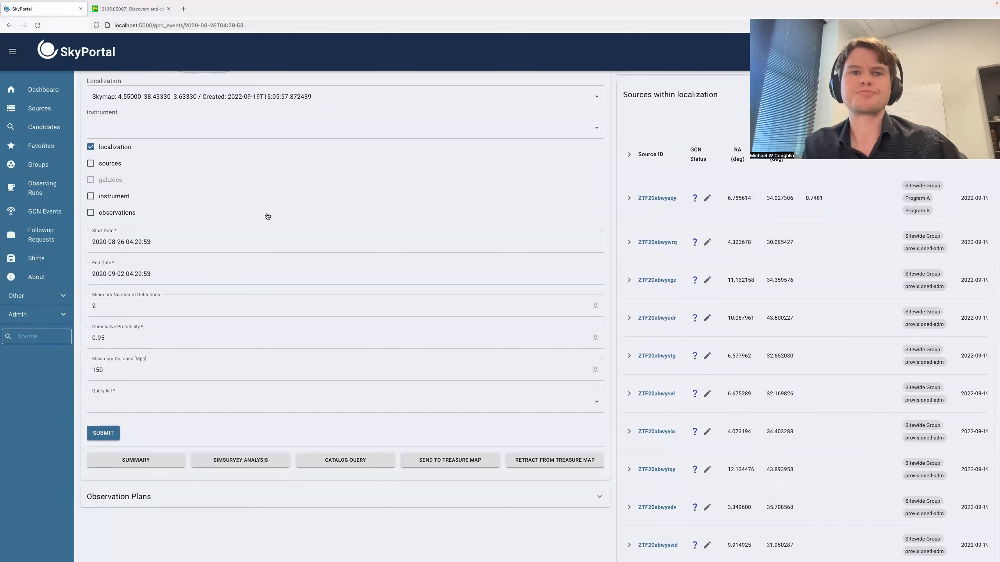
- Overlay the sources on the sky map together with the localization, leaving the observations overlay off
left_click(90, 213)
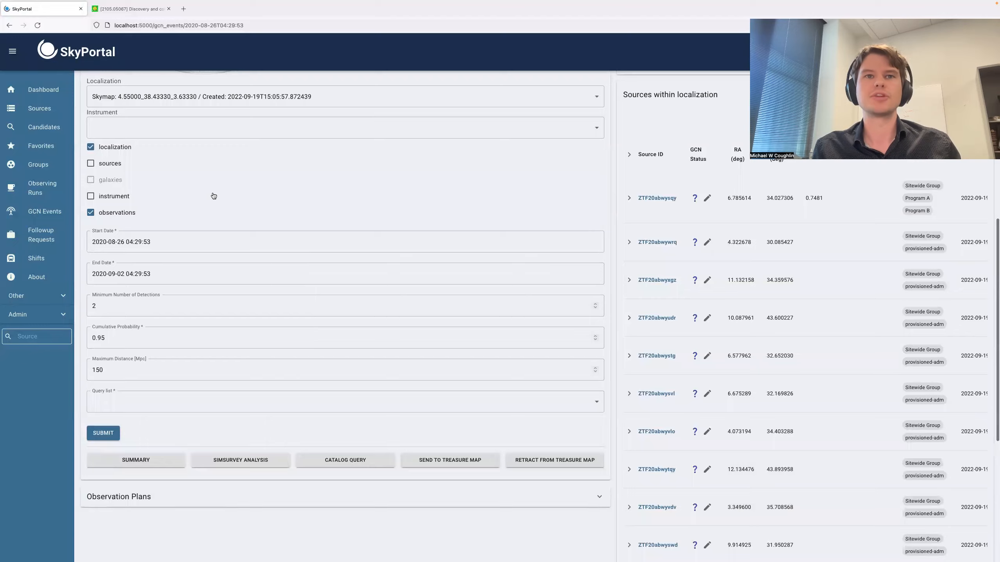
scroll(177, 177, "up", 2)
left_click(121, 258)
scroll(121, 258, "up", 2)
left_click(91, 299)
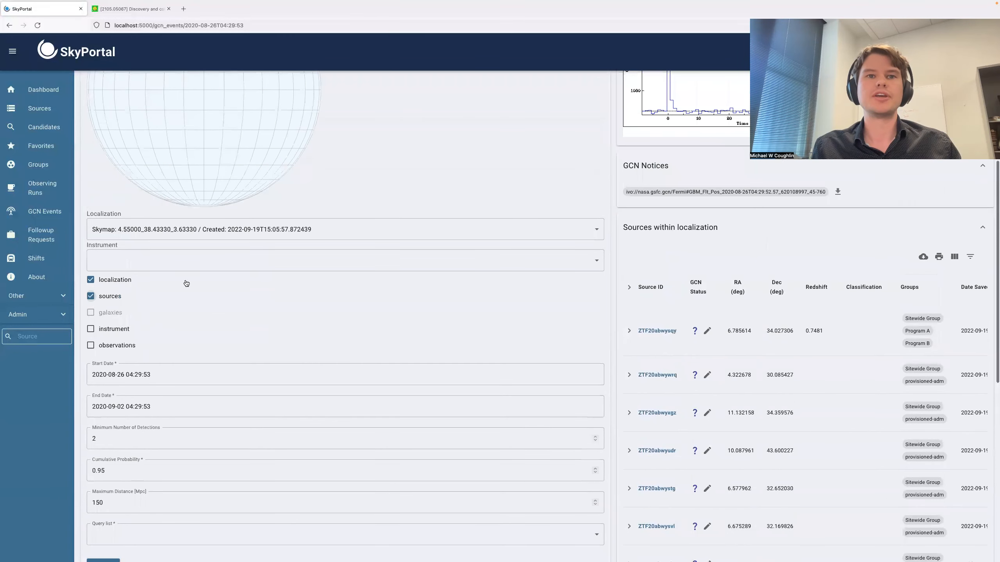
- Rotate and zoom the sky map to examine where the ZTF sources lie relative to the localization contour
scroll(216, 282, "up", 2)
scroll(268, 155, "up", 2)
scroll(329, 146, "up", 2)
left_click_drag(222, 215, 228, 249)
scroll(220, 256, "up", 5)
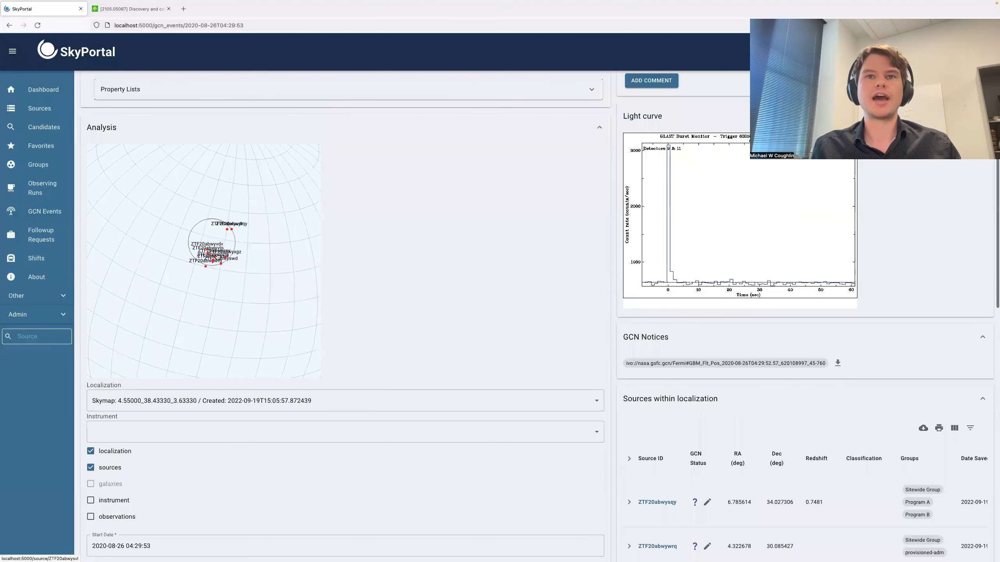
left_click_drag(231, 225, 234, 240)
scroll(234, 240, "up", 1)
scroll(234, 241, "up", 1)
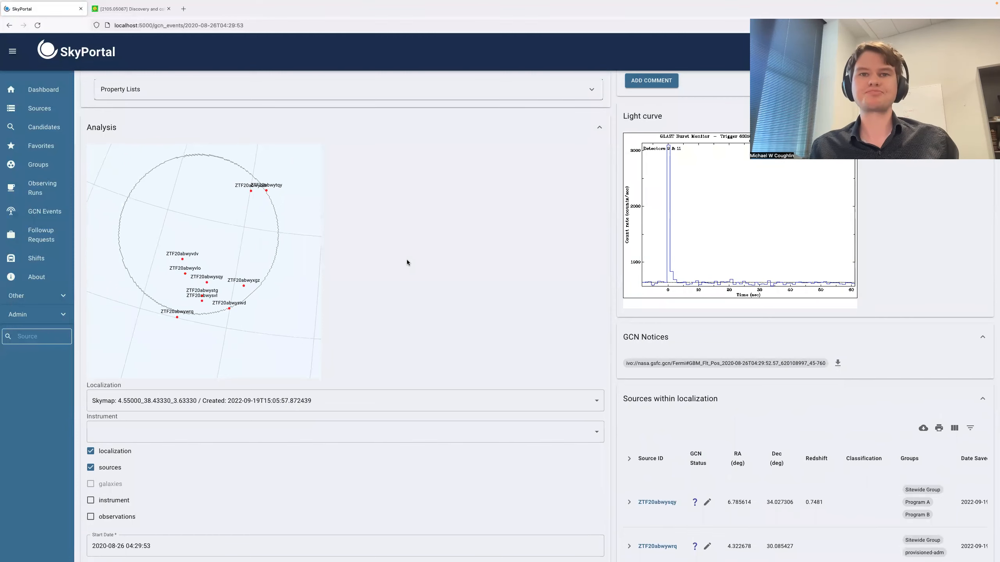
scroll(406, 261, "down", 12)
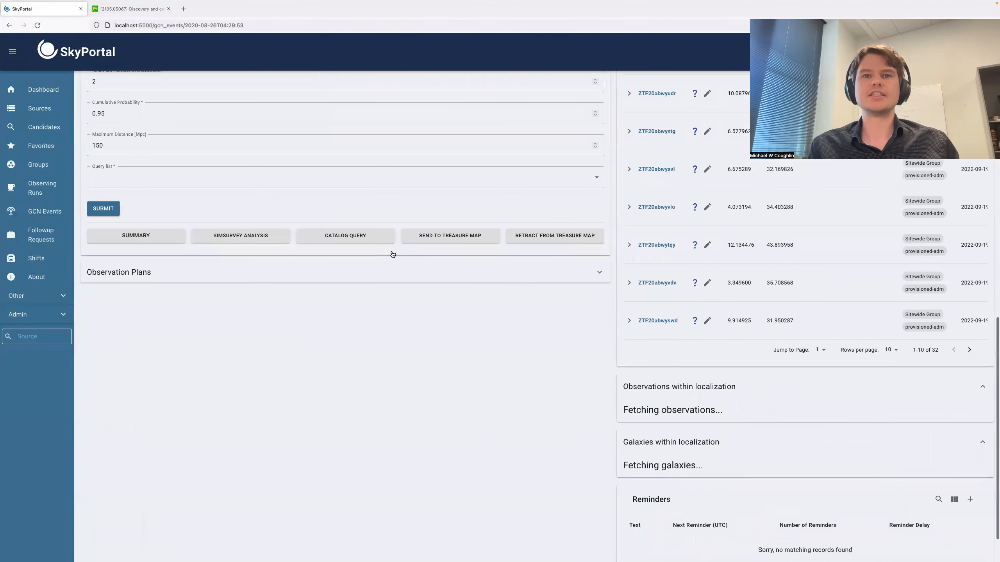
scroll(303, 258, "up", 9)
scroll(222, 186, "up", 3)
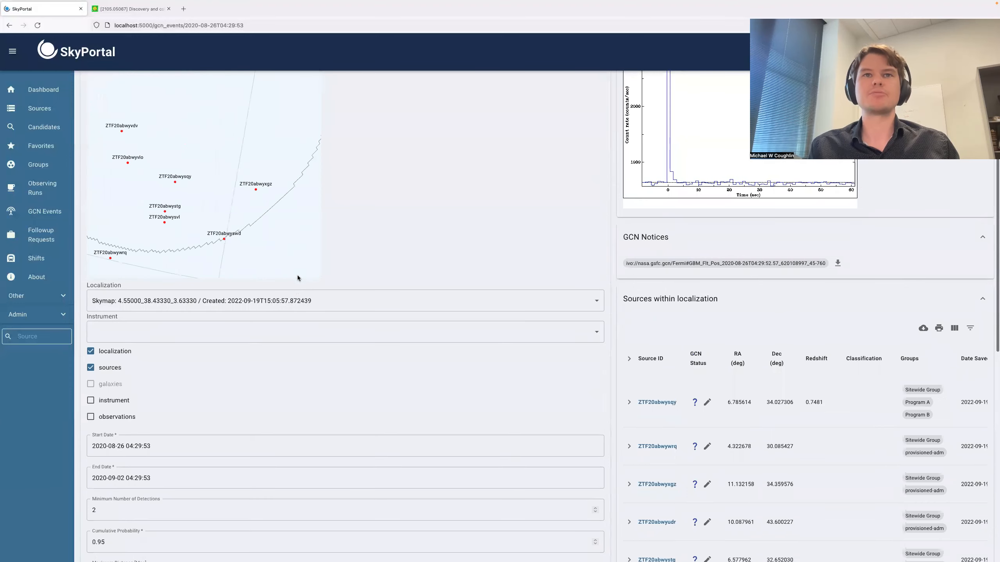
scroll(256, 209, "down", 3)
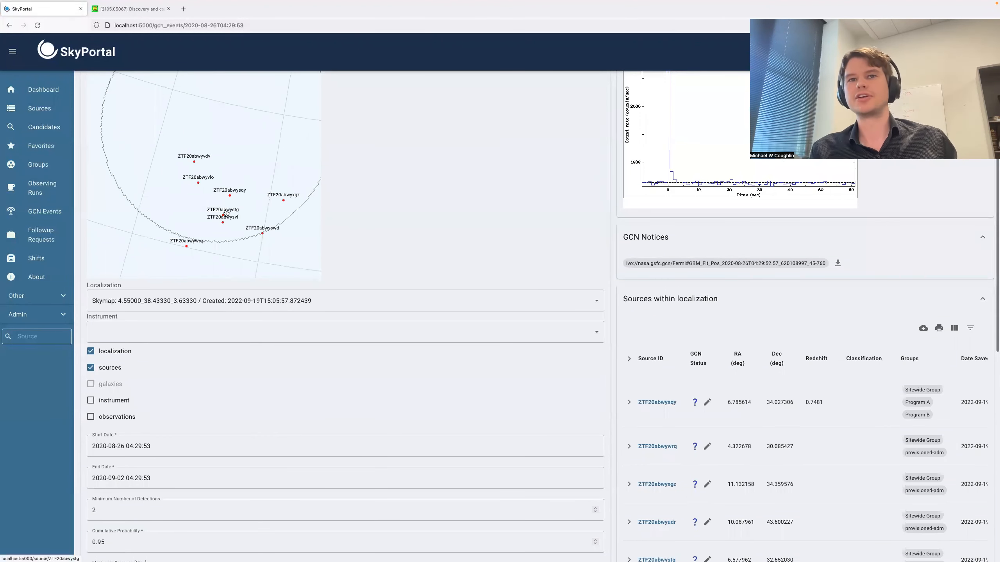
scroll(290, 203, "down", 2)
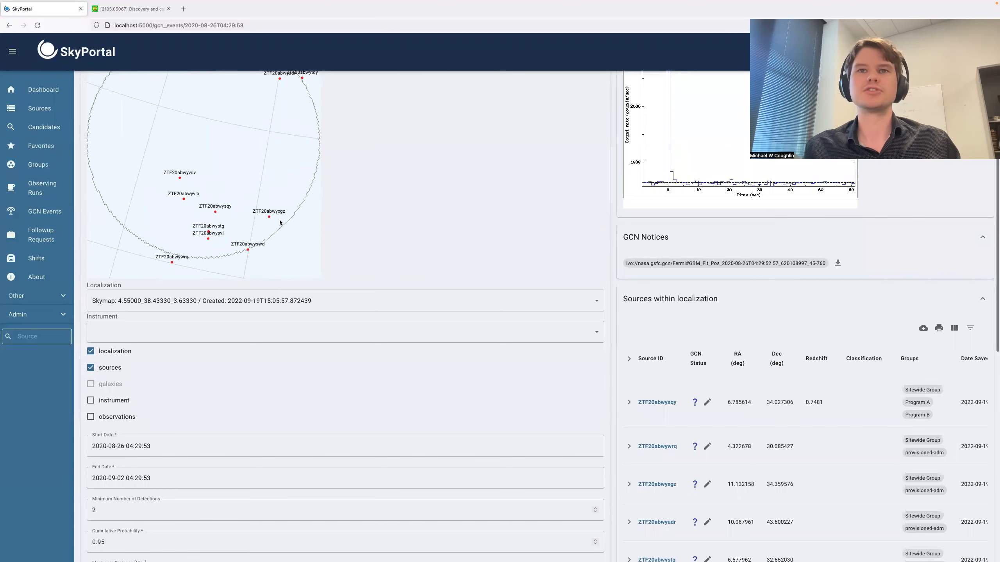
- Open the event's summary form and assign the summary to the Sitewide Group
scroll(379, 212, "down", 6)
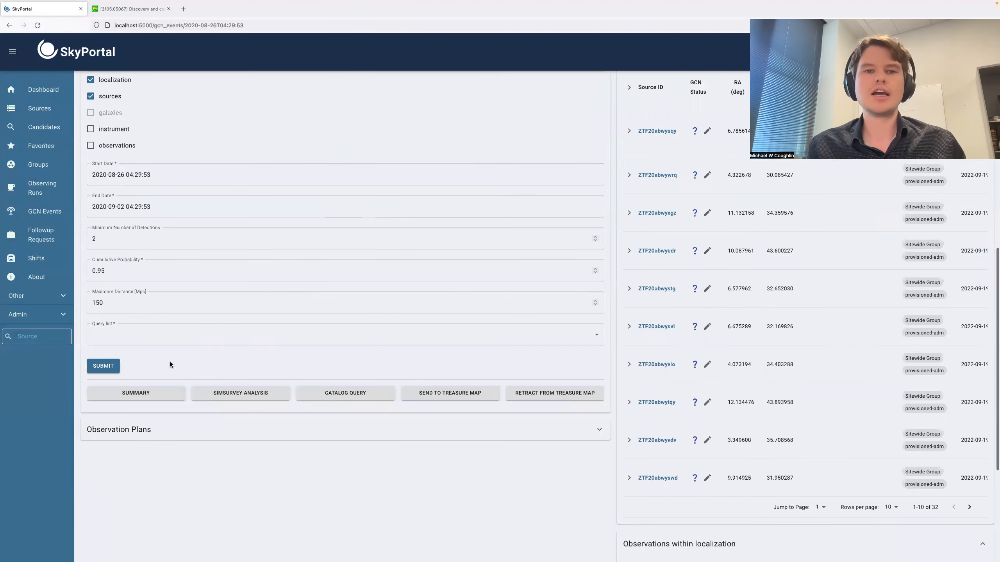
left_click(146, 394)
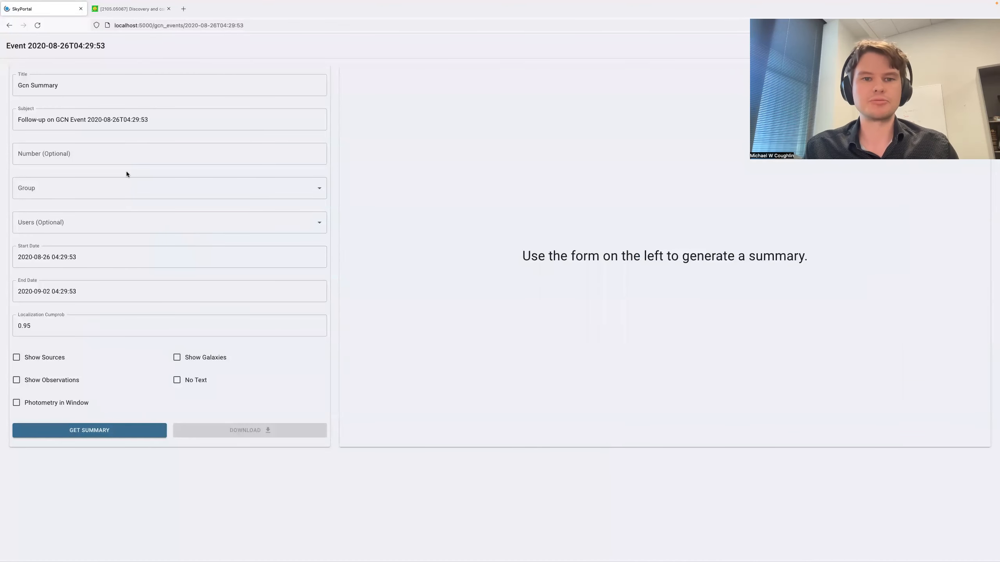
left_click(162, 192)
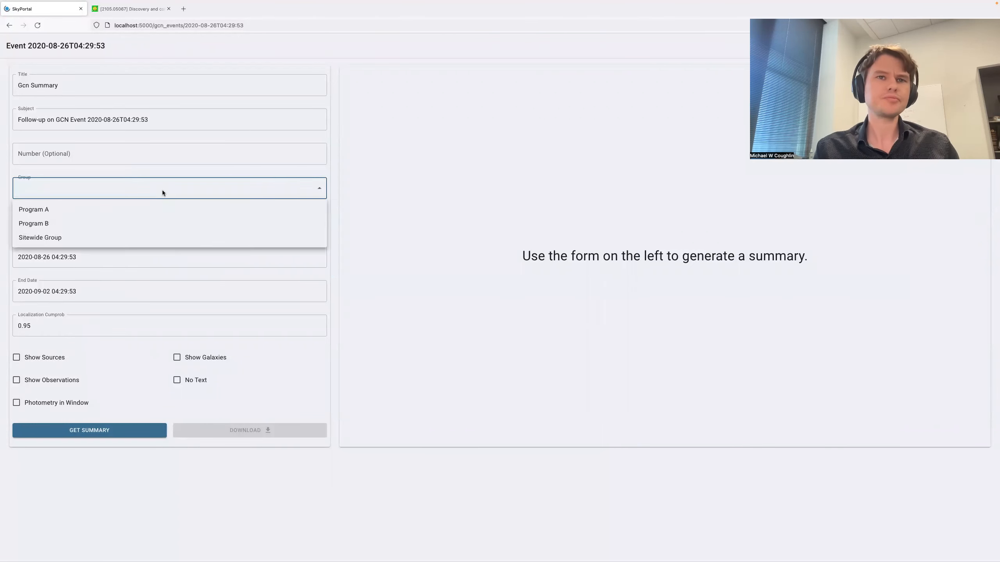
left_click(126, 236)
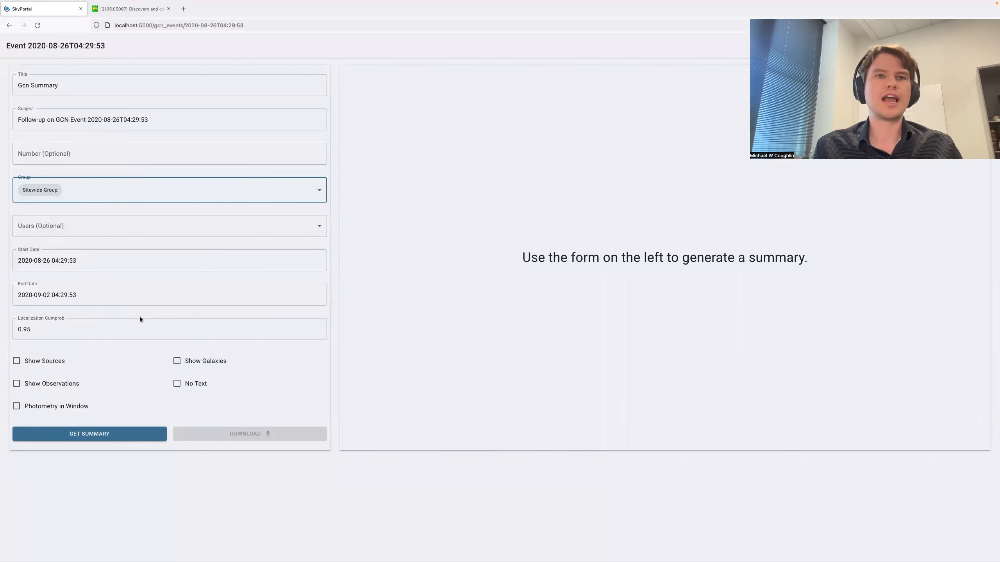
- Generate the GCN summary with sources, observations and photometry in window included
left_click(45, 363)
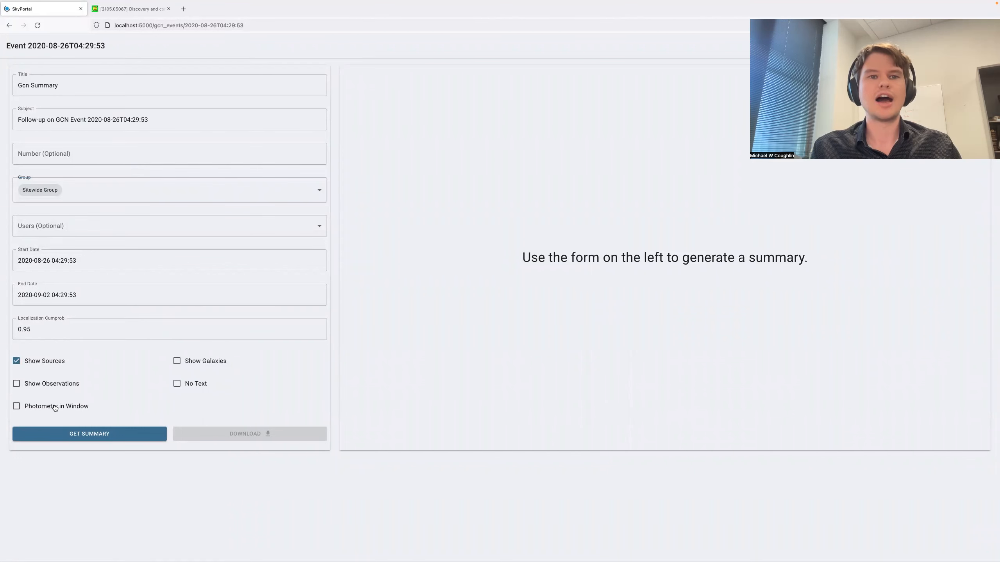
left_click(50, 385)
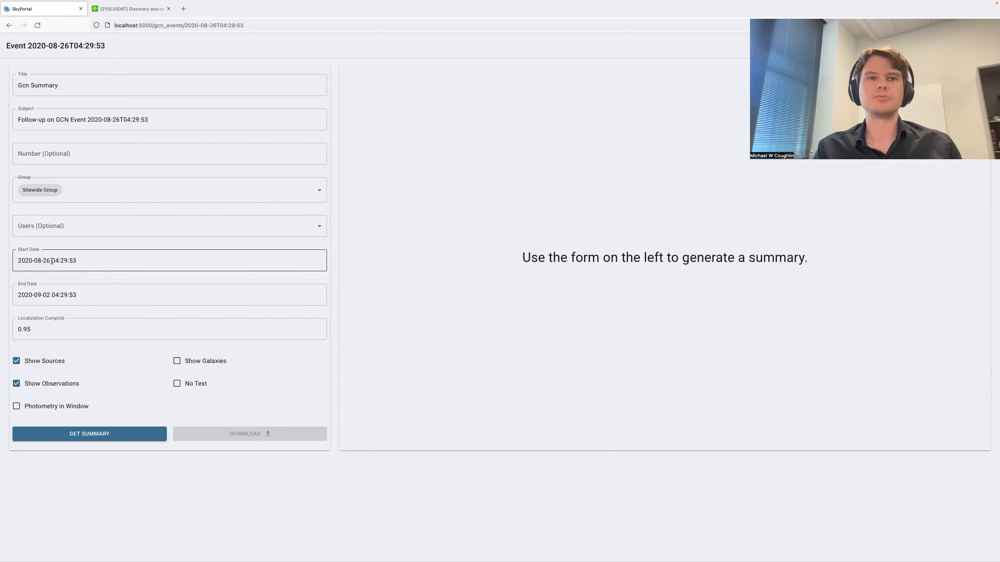
left_click(56, 411)
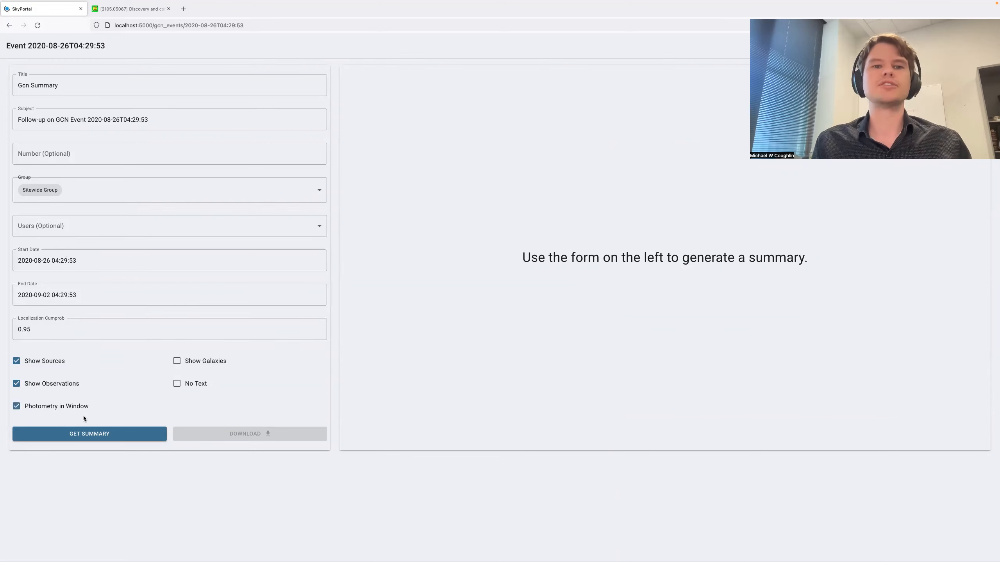
left_click(89, 435)
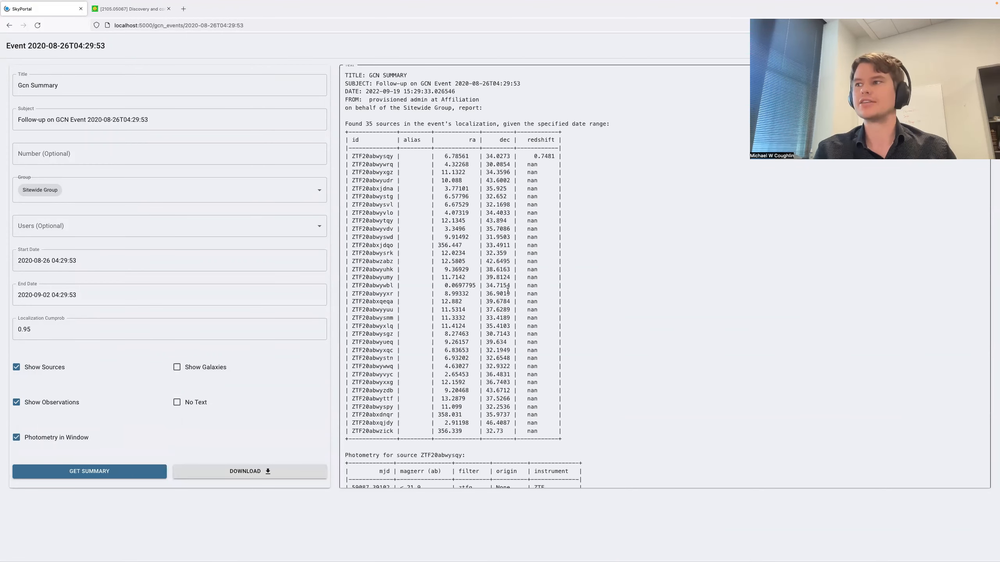
- Read through the generated summary's source list, per-source photometry tables and the Palomar 1.2m ZTF observations section
scroll(533, 321, "down", 2)
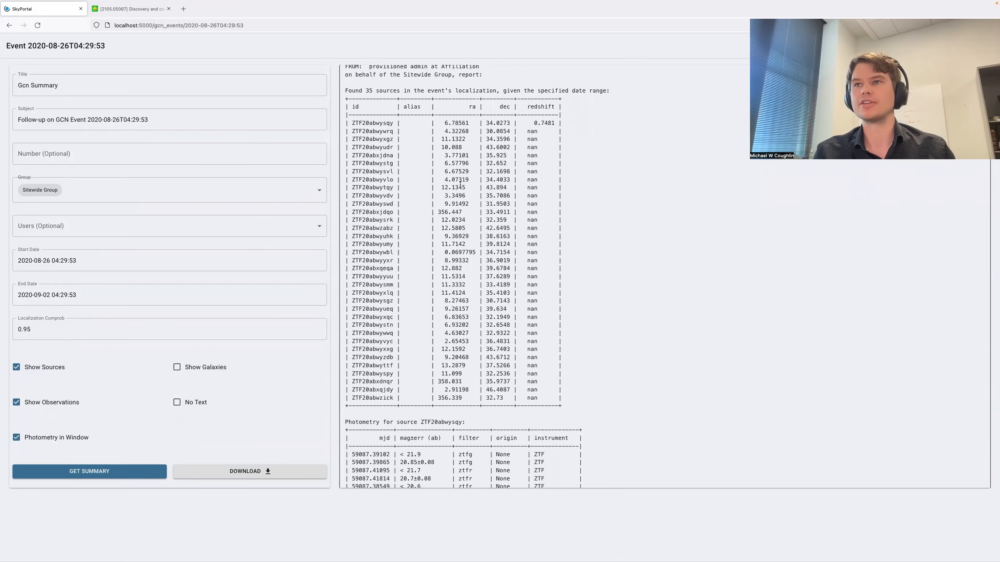
scroll(459, 185, "down", 1)
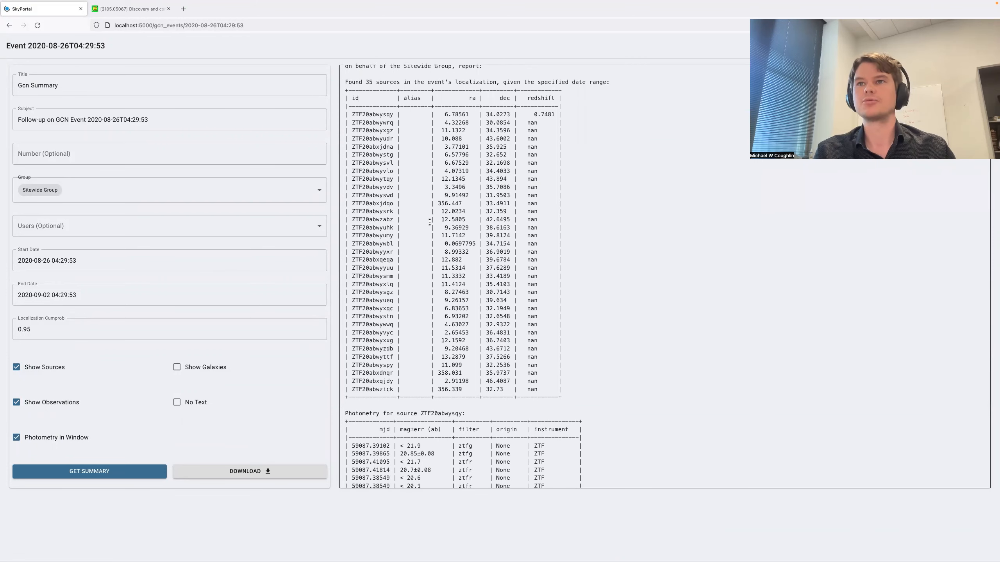
scroll(429, 222, "up", 2)
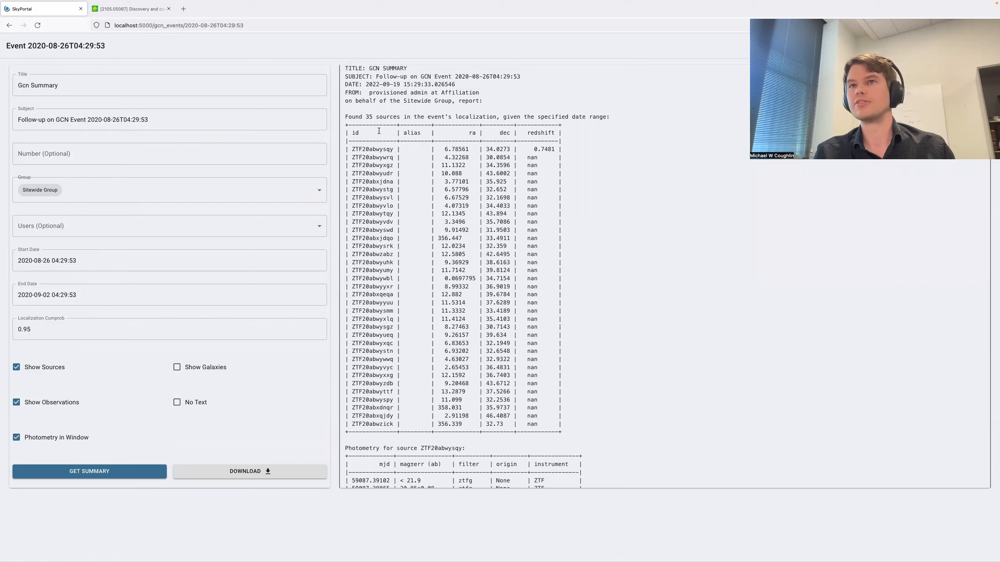
scroll(390, 158, "down", 10)
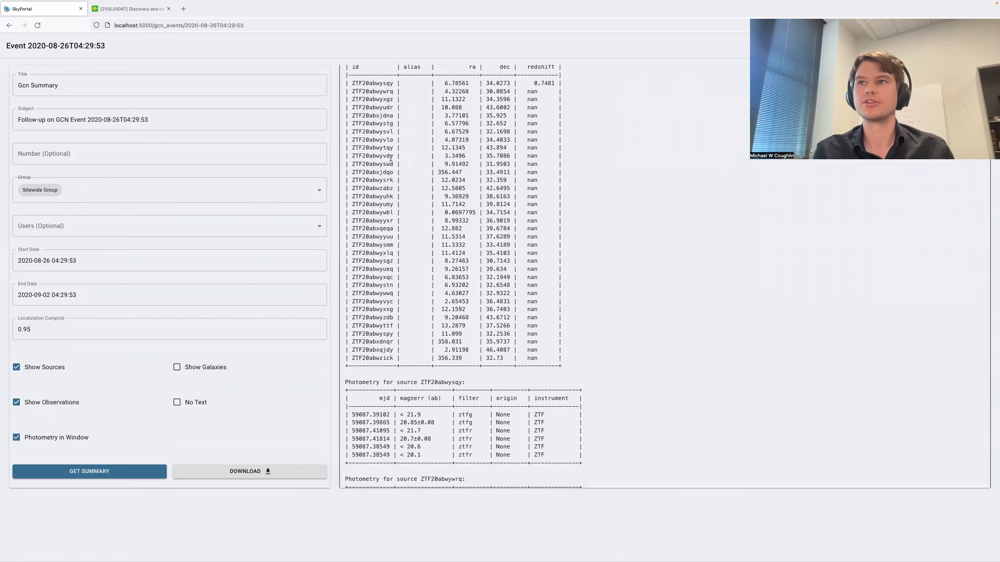
scroll(391, 157, "down", 4)
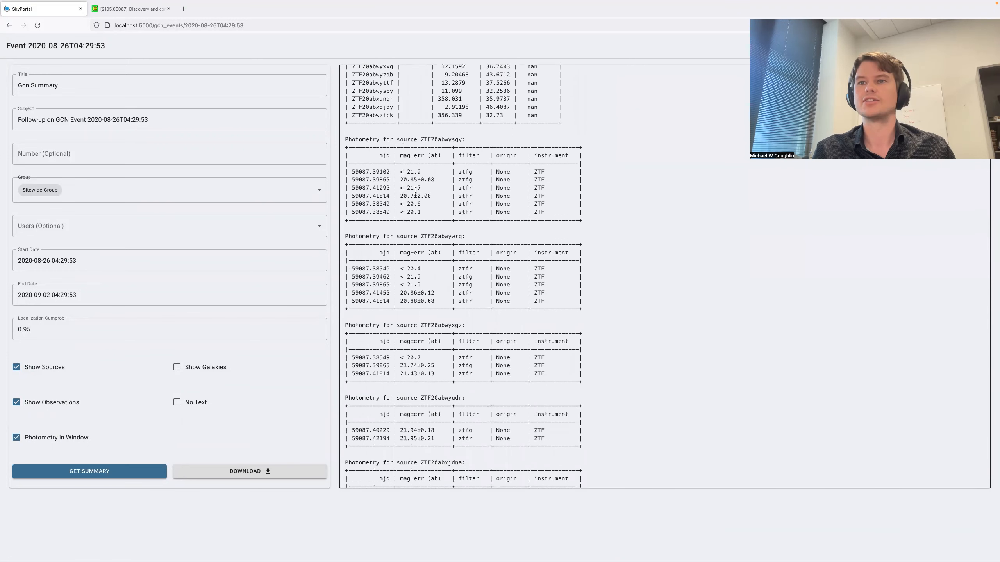
scroll(417, 180, "down", 15)
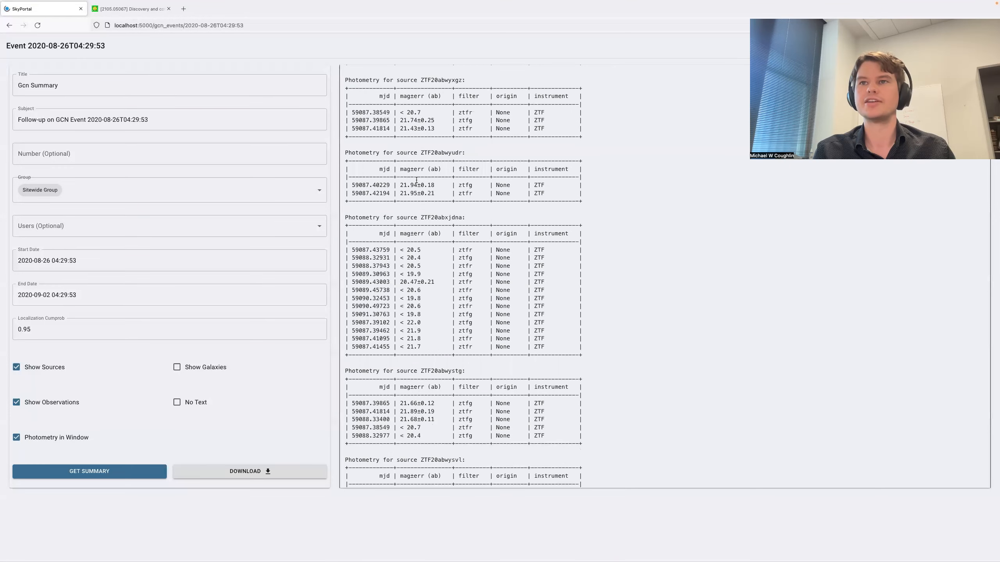
scroll(416, 180, "down", 20)
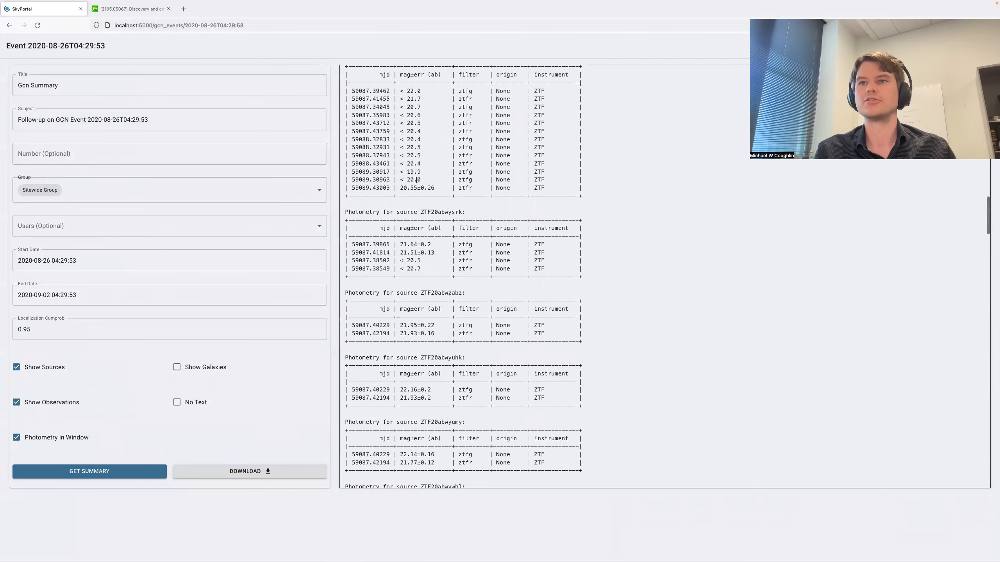
scroll(416, 180, "down", 20)
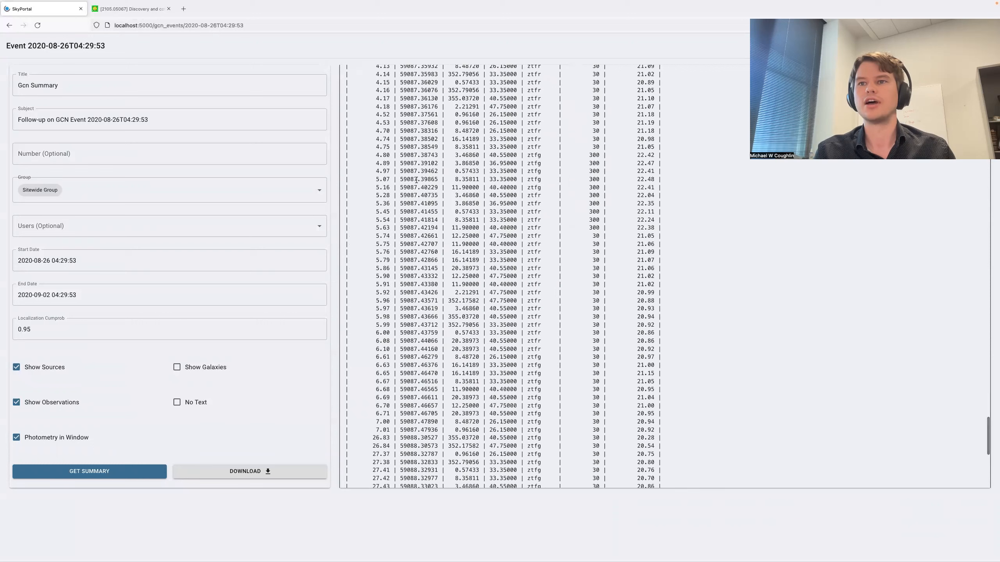
scroll(416, 180, "up", 17)
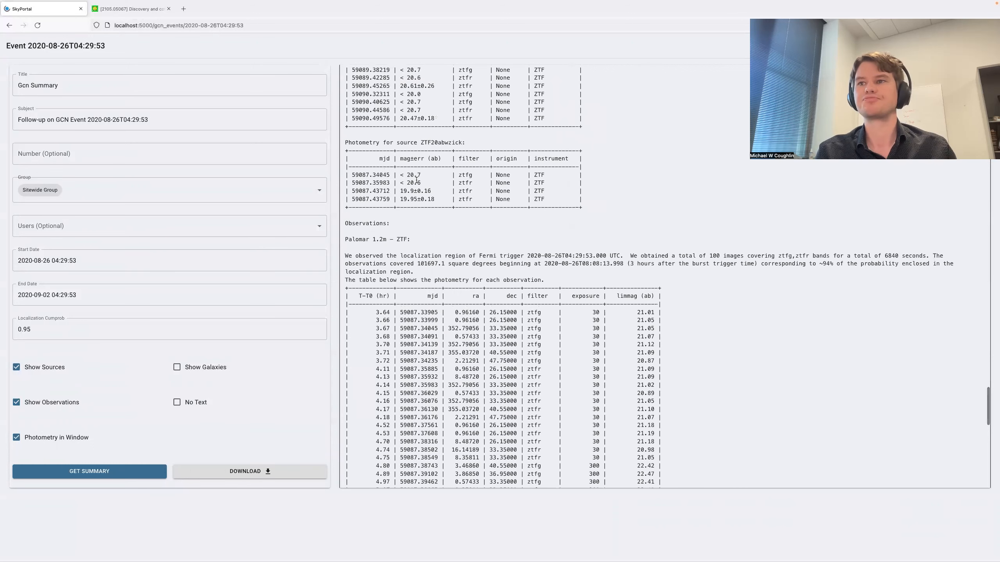
scroll(416, 180, "up", 3)
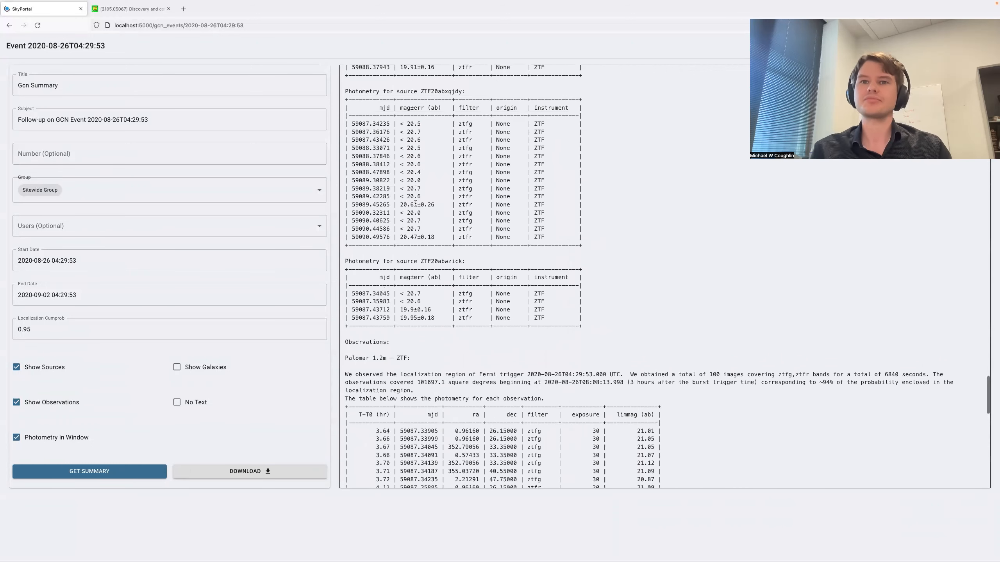
- Examine the ZTF observation table's times, filters, exposures and limiting magnitudes in the generated summary, and return to its source list
scroll(427, 226, "down", 5)
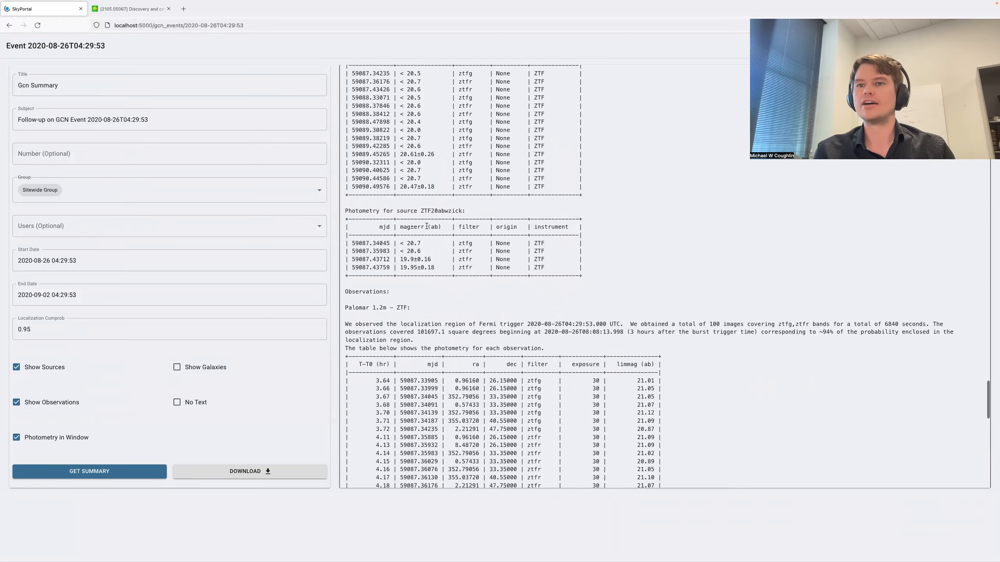
scroll(426, 226, "down", 1)
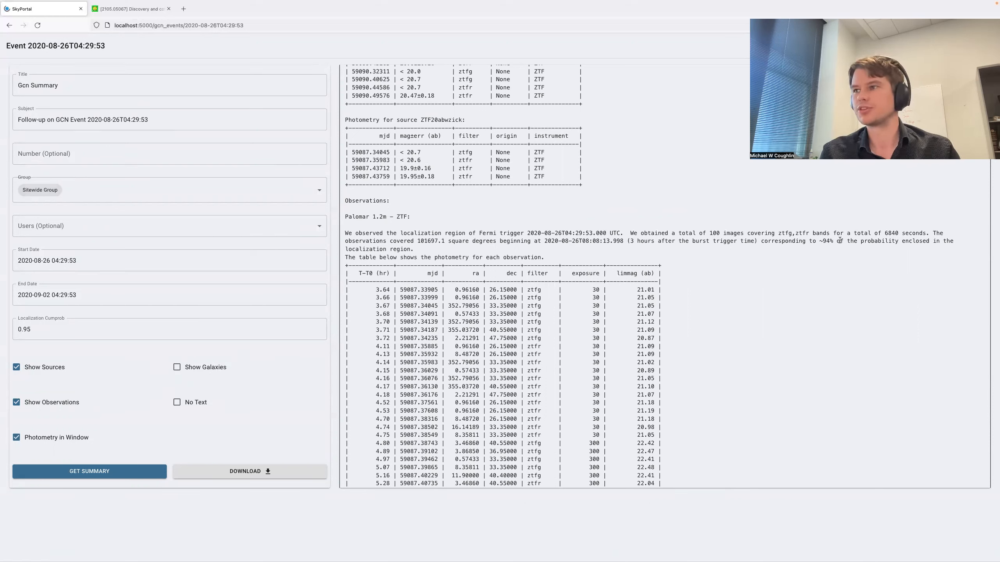
scroll(795, 269, "down", 5)
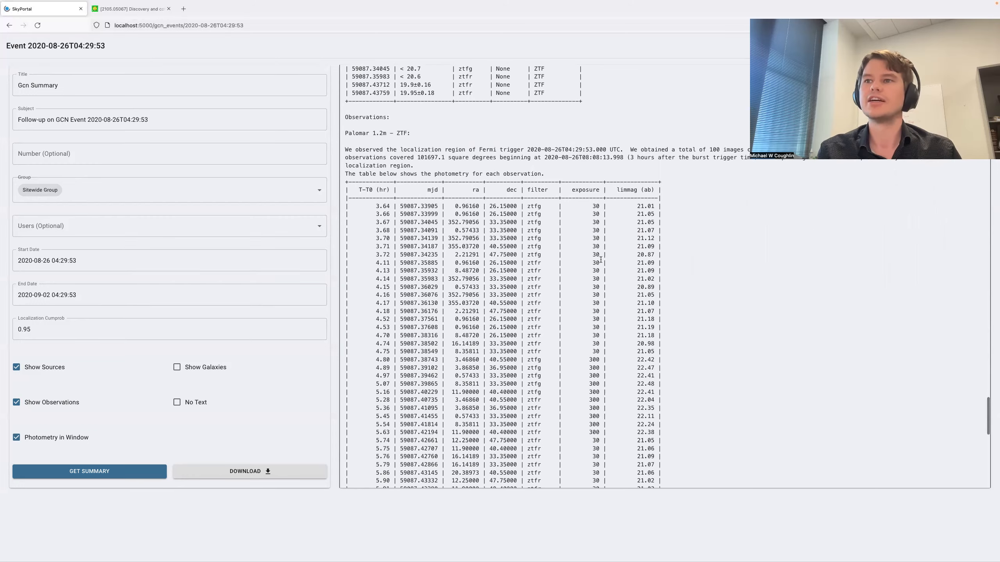
scroll(576, 216, "up", 1)
scroll(530, 219, "down", 7)
scroll(530, 219, "up", 7)
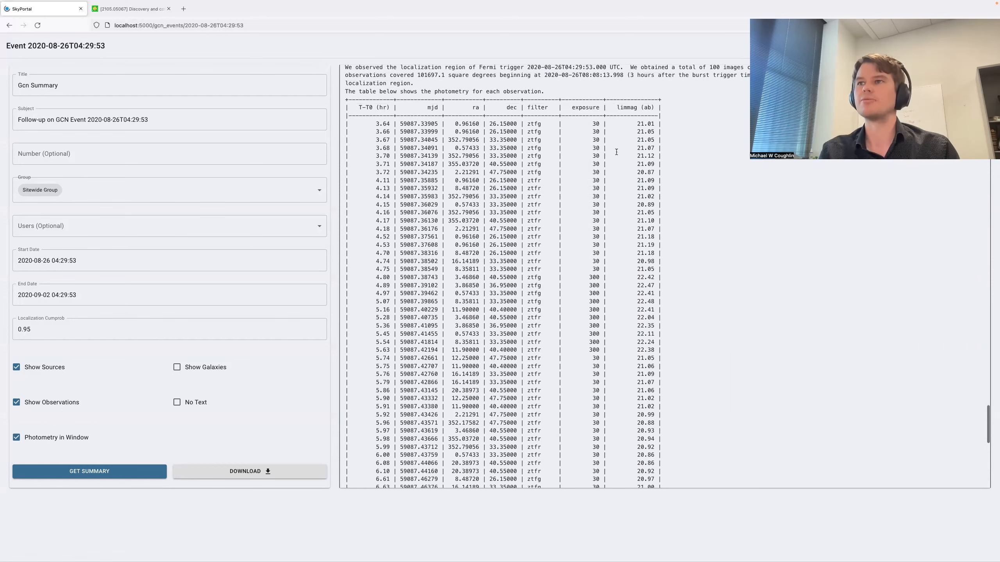
scroll(585, 140, "down", 10)
scroll(708, 223, "up", 12)
scroll(707, 222, "up", 15)
scroll(707, 222, "up", 10)
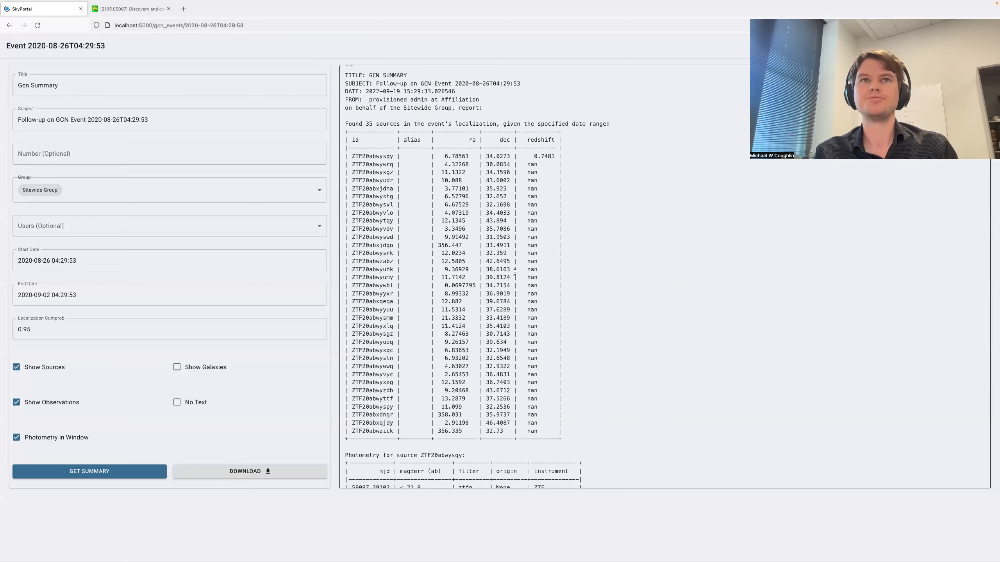
- View the arXiv abstract of paper 2105.05067 and switch back to SkyPortal
left_click(132, 12)
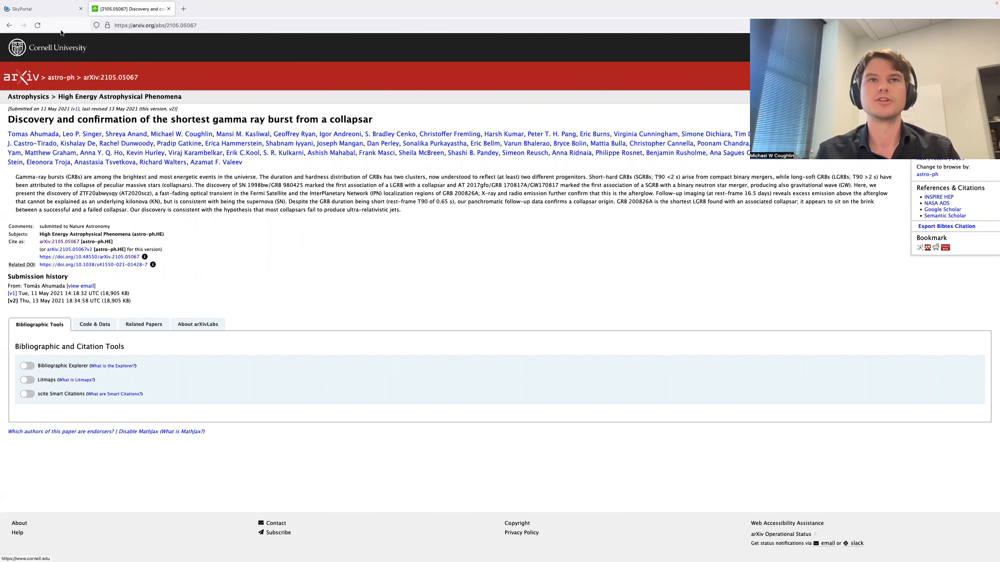
left_click(46, 10)
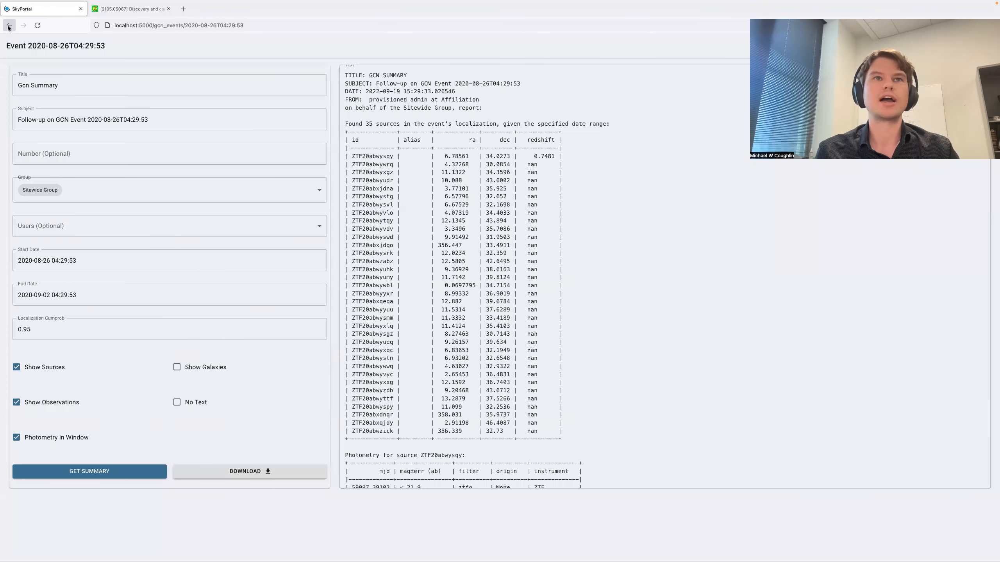
- Reload the 2020-08-26T04:29:53 GCN event page to get back to its main view
left_click(194, 27)
type("'")
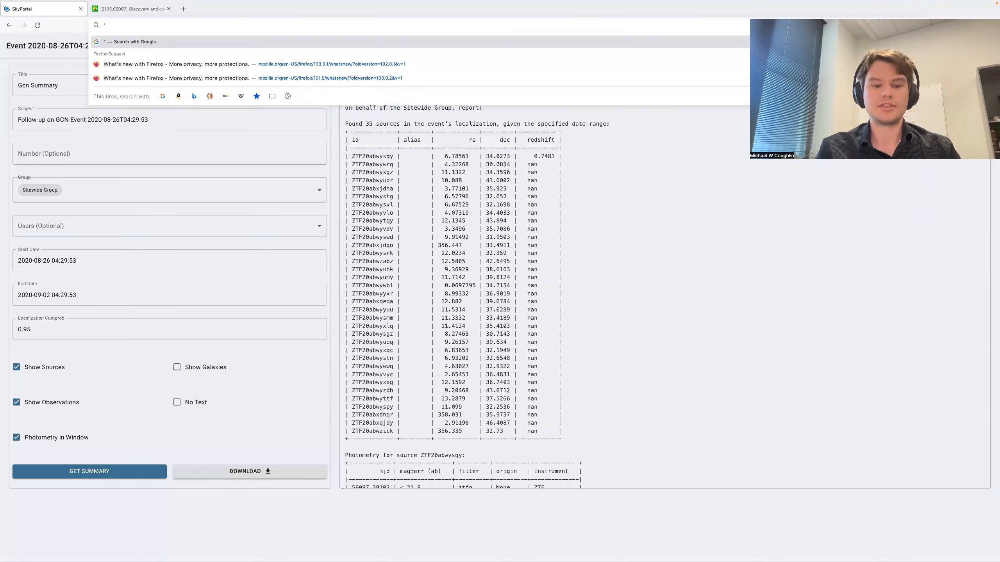
key("super+z")
key("Return")
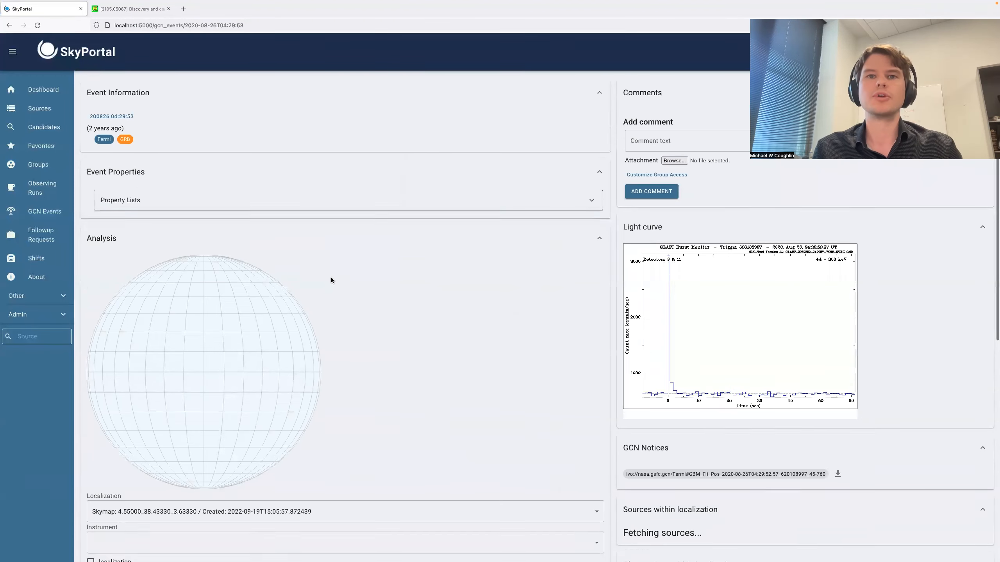
- Submit a query for sources within the event's localization
scroll(331, 281, "down", 10)
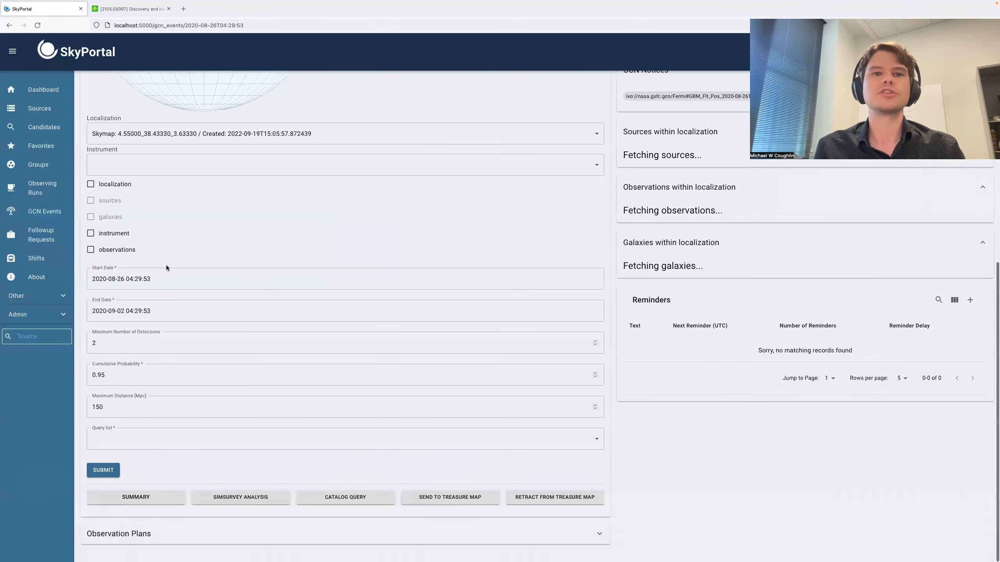
left_click(123, 444)
left_click(108, 473)
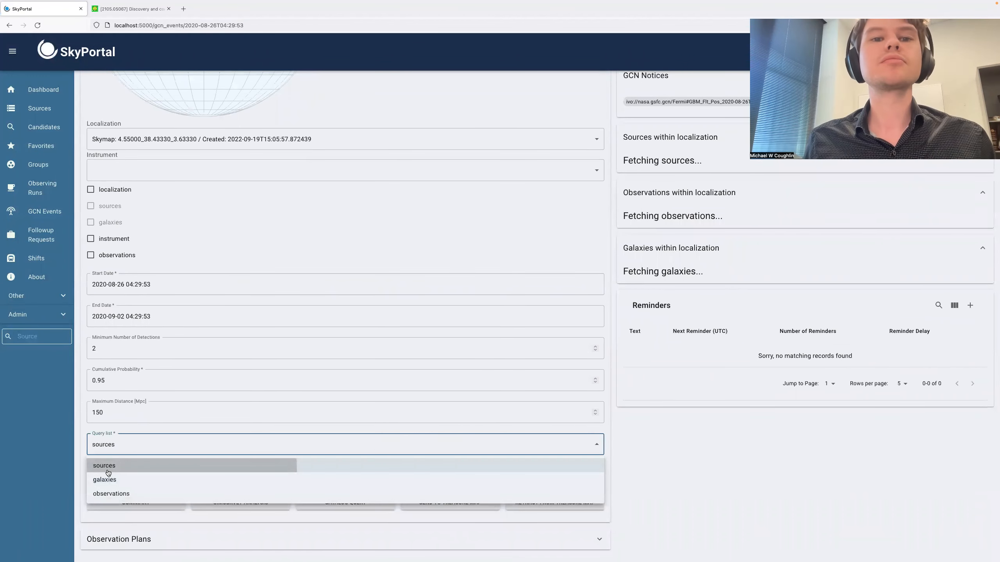
left_click(117, 508)
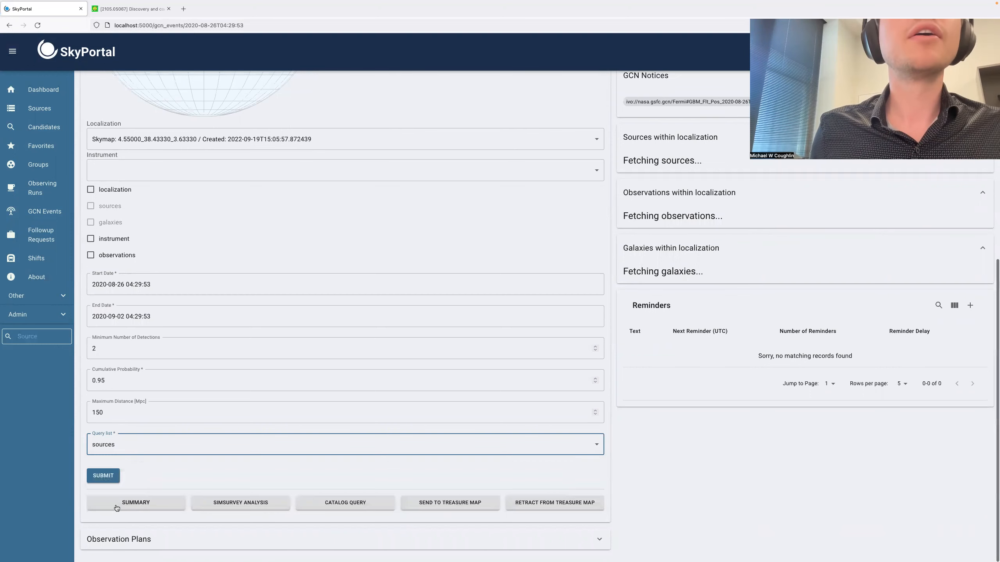
left_click(103, 475)
- Display the sources and the localization on the sky map, with the view centred closely on the ZTF sources around the contour
left_click(91, 206)
left_click(91, 189)
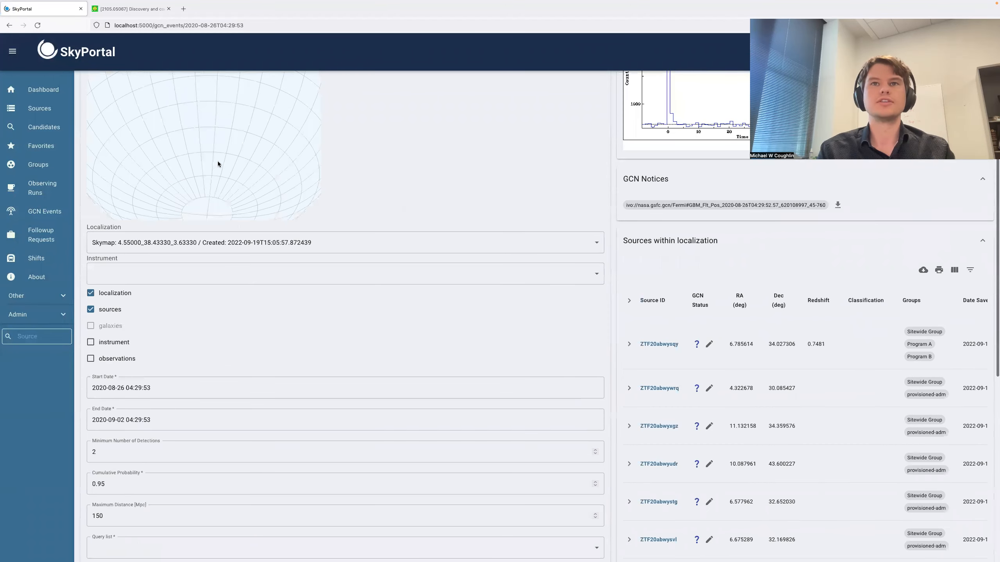
scroll(214, 314, "up", 5)
left_click_drag(238, 291, 226, 302)
scroll(225, 303, "up", 8)
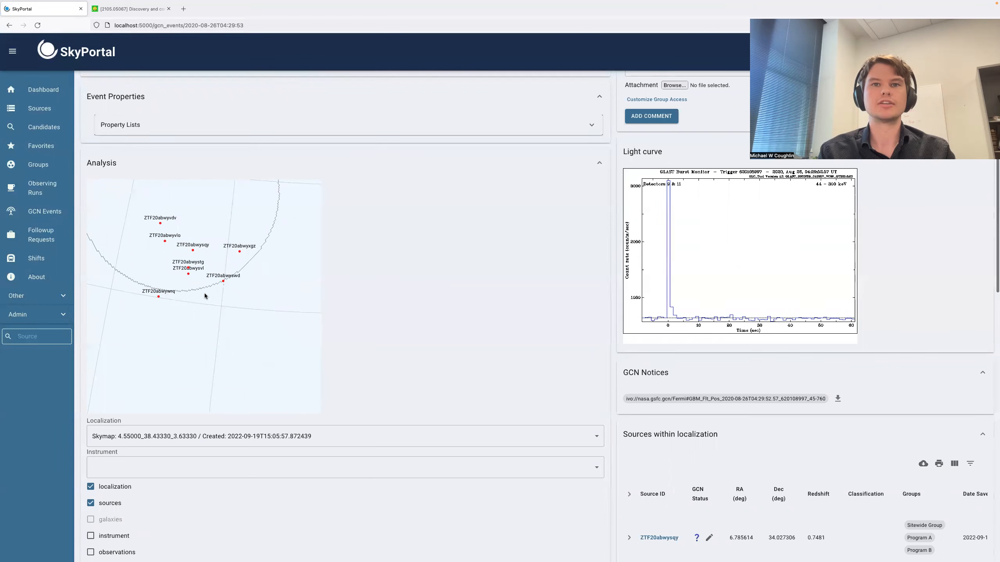